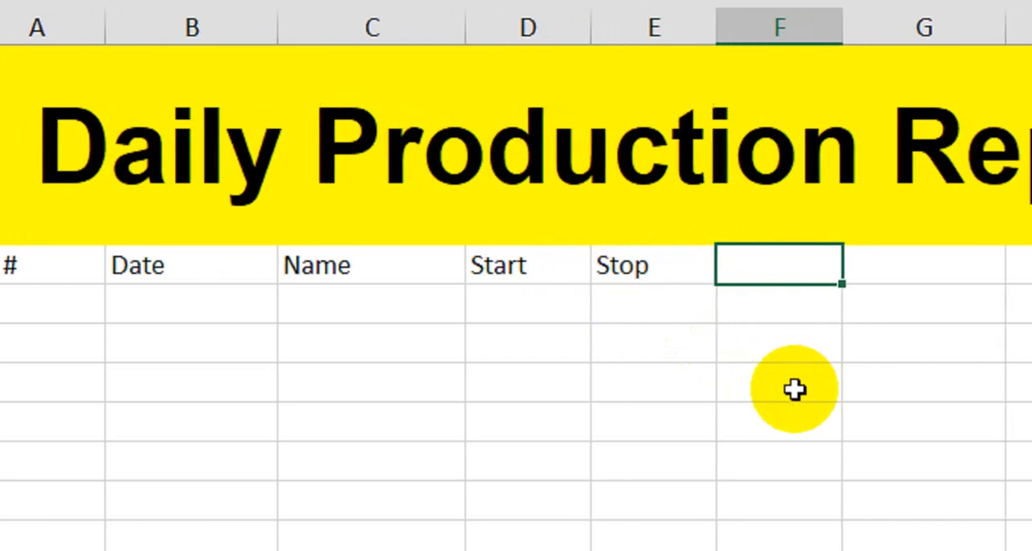
- Enter the column headers Time, Pieces, Pices/Hours and Percentage in F7:I7, continuing the header row
{"action": "type", "text": "Time"}
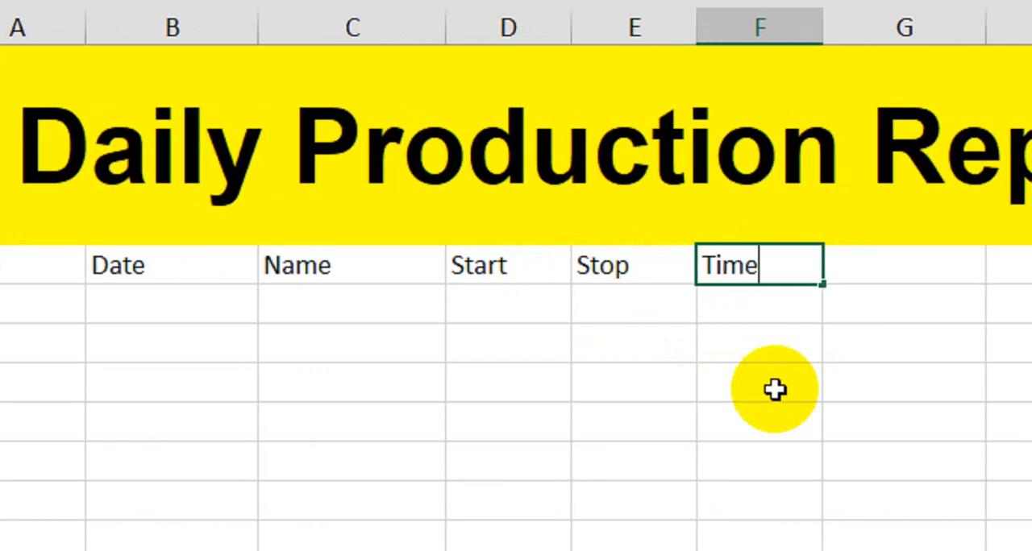
{"action": "key", "text": "Tab"}
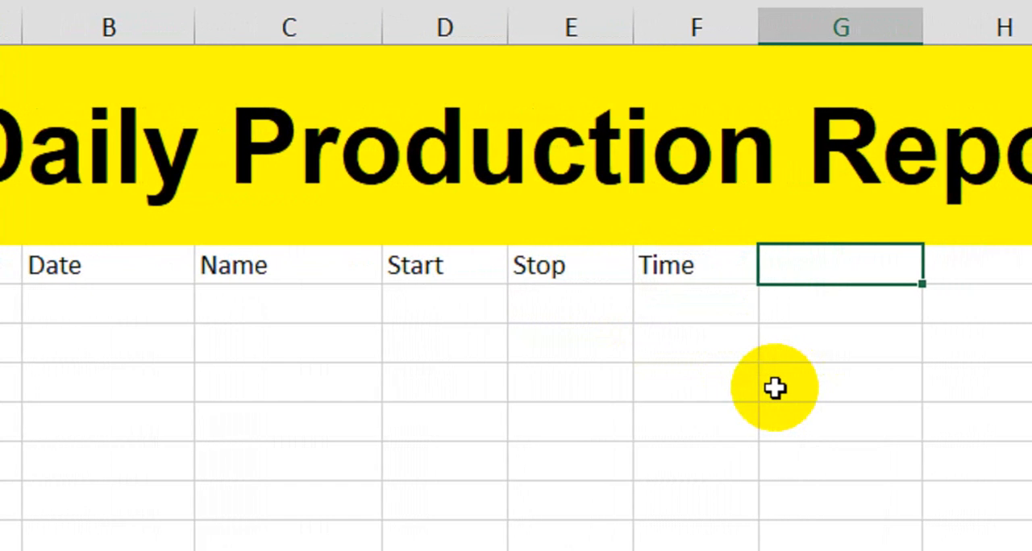
{"action": "type", "text": "Pieces"}
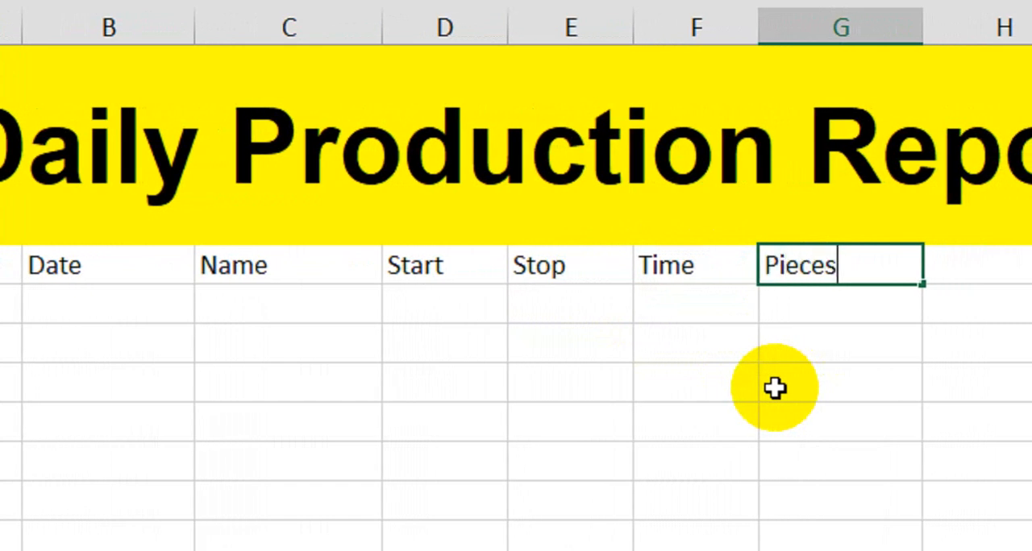
{"action": "key", "text": "Tab"}
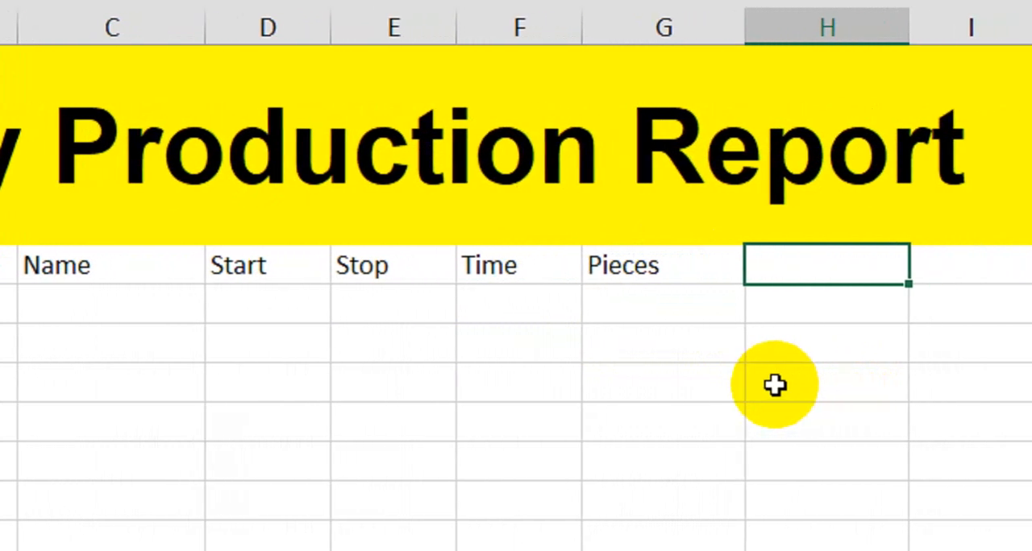
{"action": "type", "text": "Pices"}
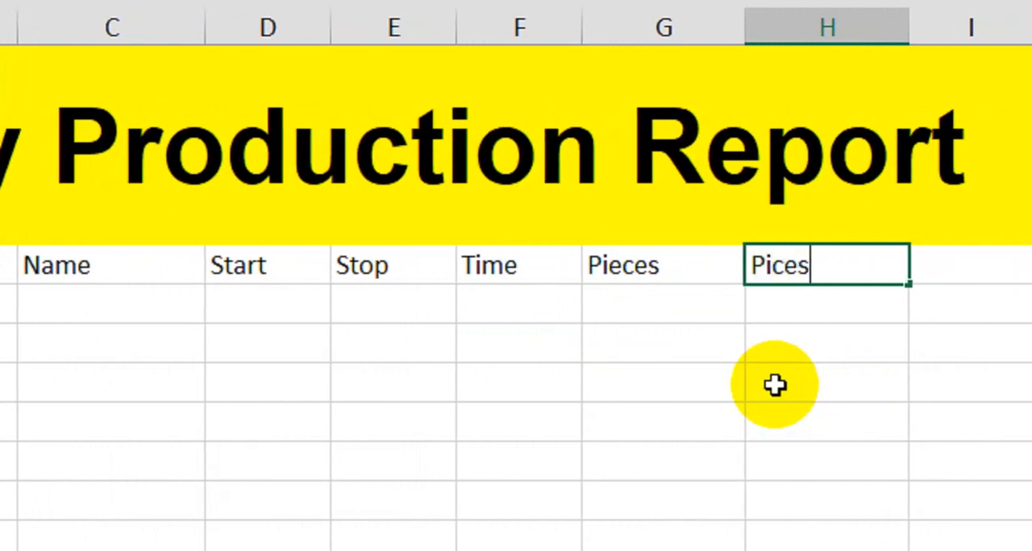
{"action": "type", "text": "/Hours"}
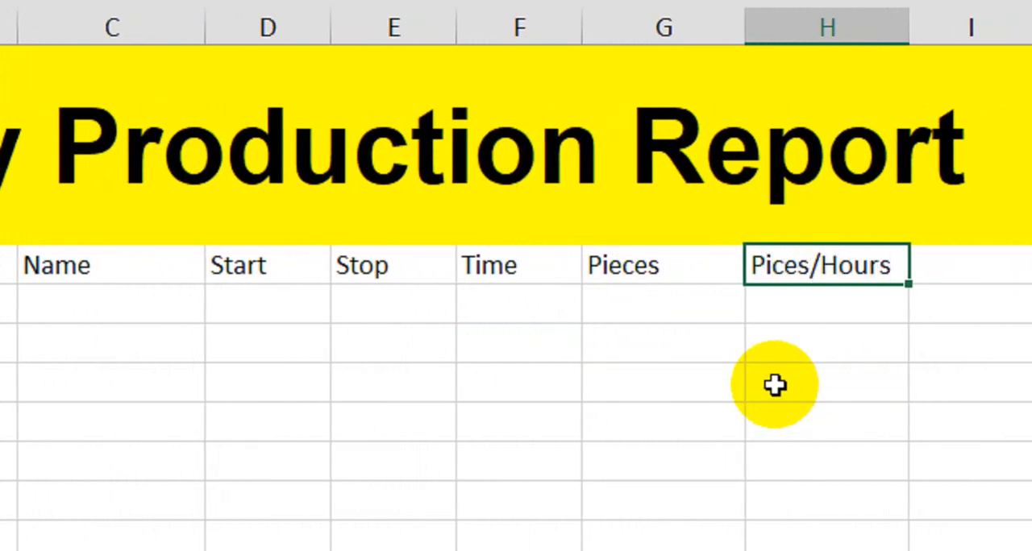
{"action": "key", "text": "Tab"}
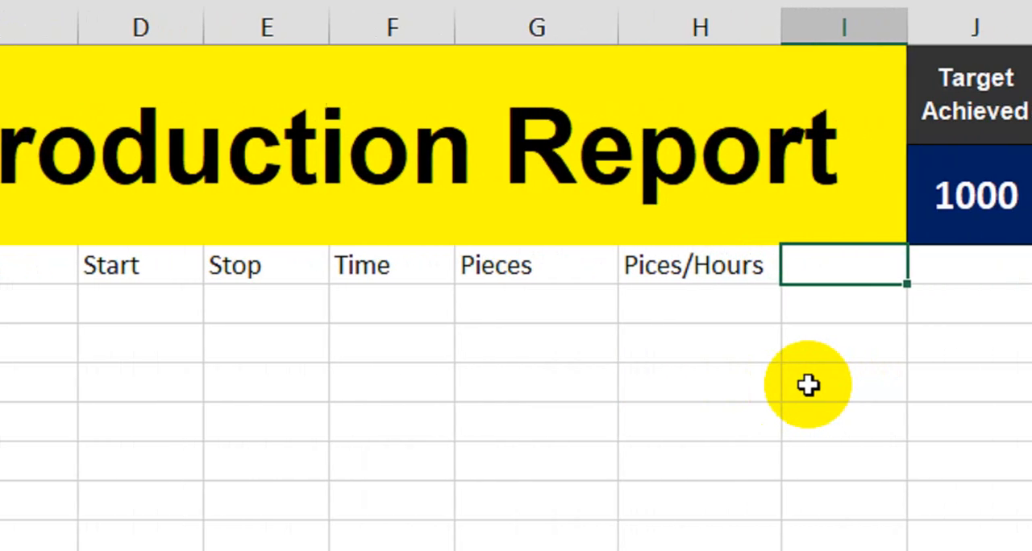
{"action": "type", "text": "Pe"}
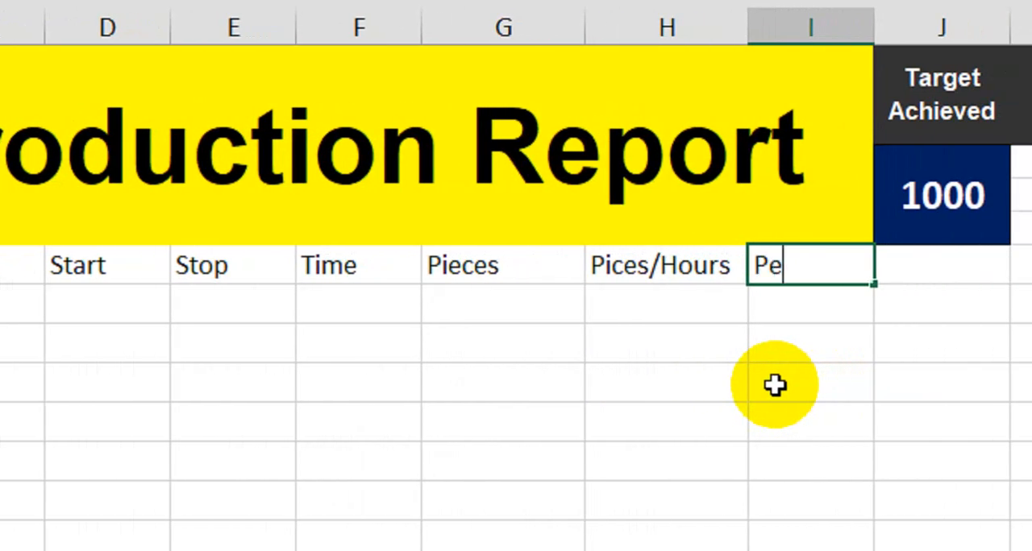
{"action": "type", "text": "rcentage"}
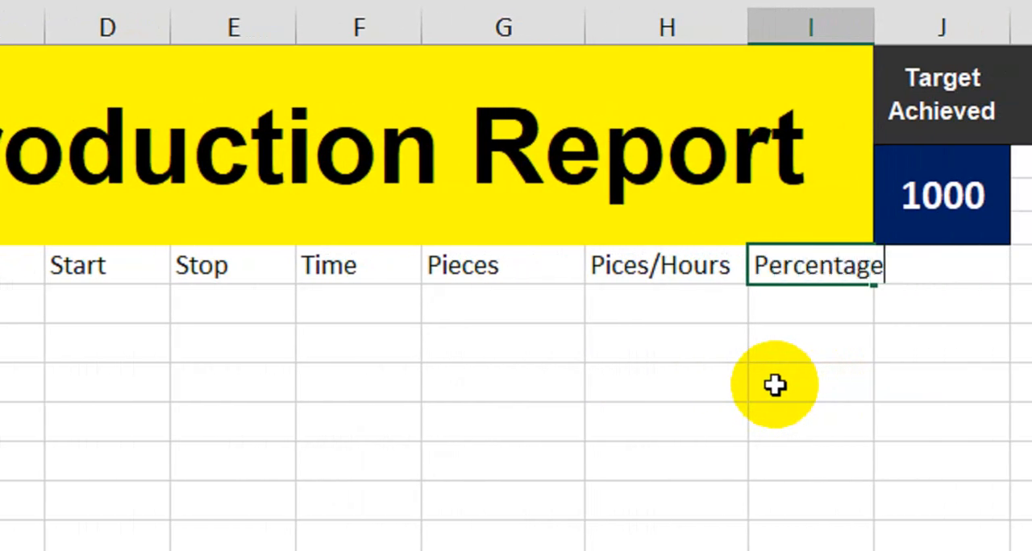
{"action": "key", "text": "Return"}
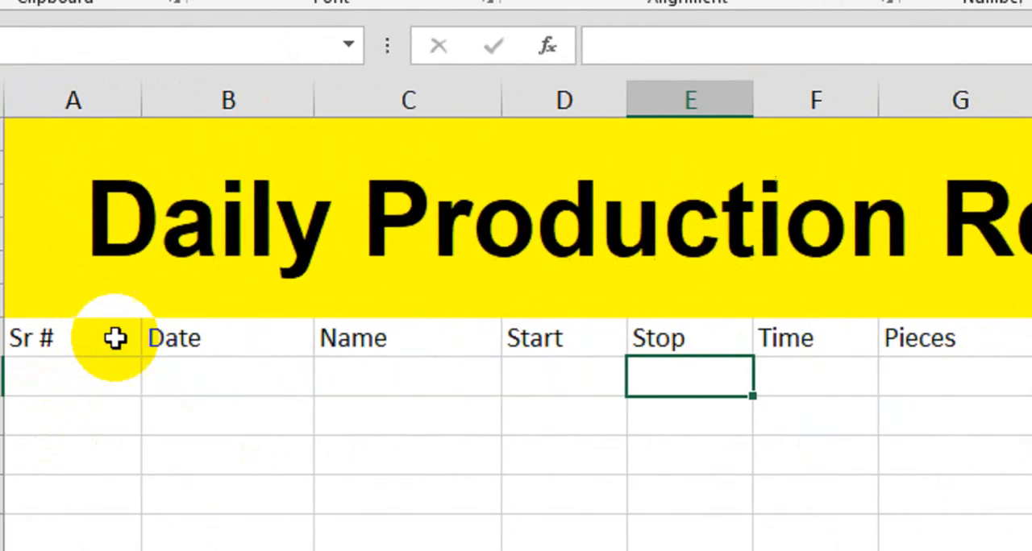
- Format the header row from Sr # through Percentage as bold with a dark blue fill and white font
{"action": "left_click_drag", "start_coordinate": [116, 339], "coordinate": [926, 338]}
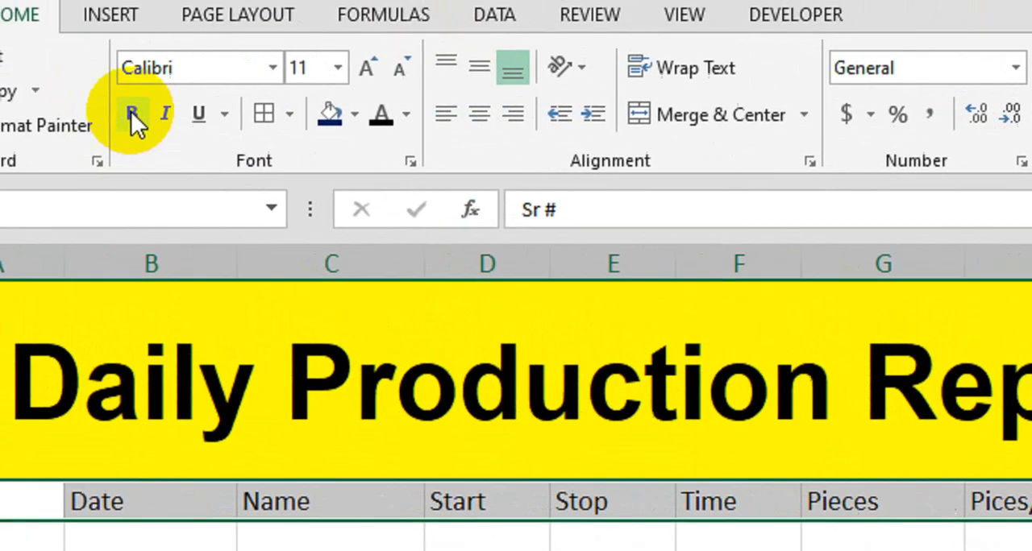
{"action": "left_click", "coordinate": [134, 118]}
{"action": "left_click", "coordinate": [375, 127]}
{"action": "left_click", "coordinate": [453, 127]}
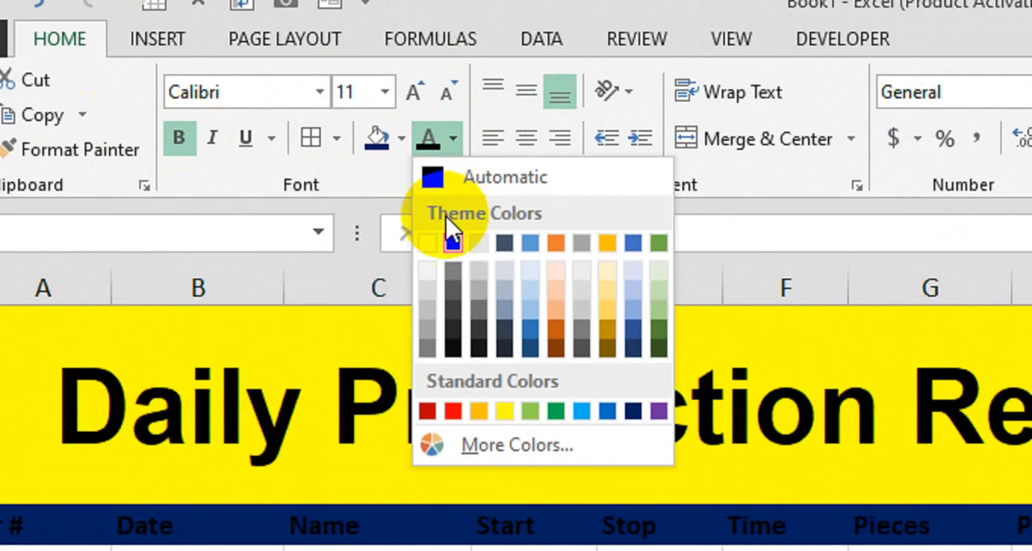
{"action": "left_click", "coordinate": [425, 243]}
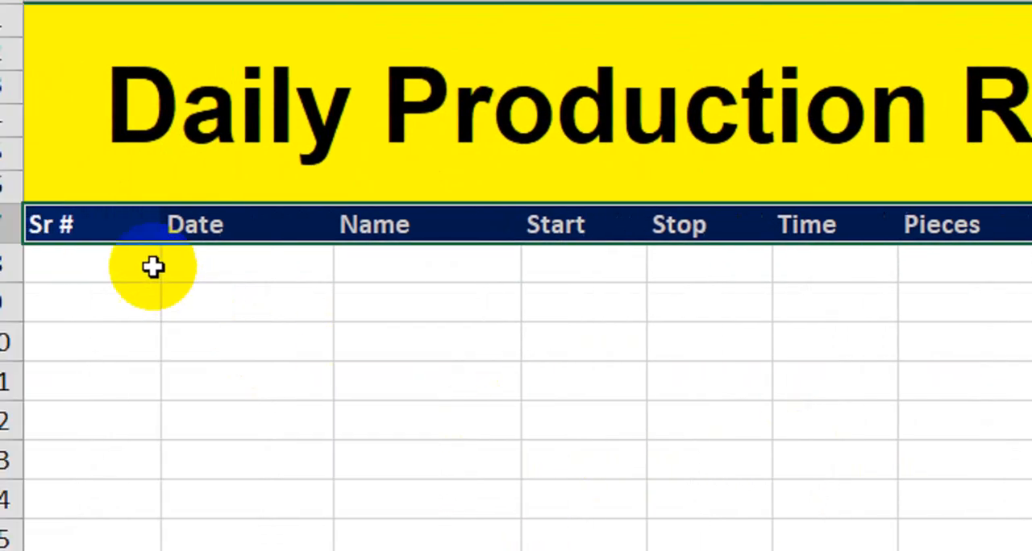
- Number the Sr # column from 1 to 10 in A8:A17 by filling down the series started with 1 and 2
{"action": "left_click", "coordinate": [153, 266]}
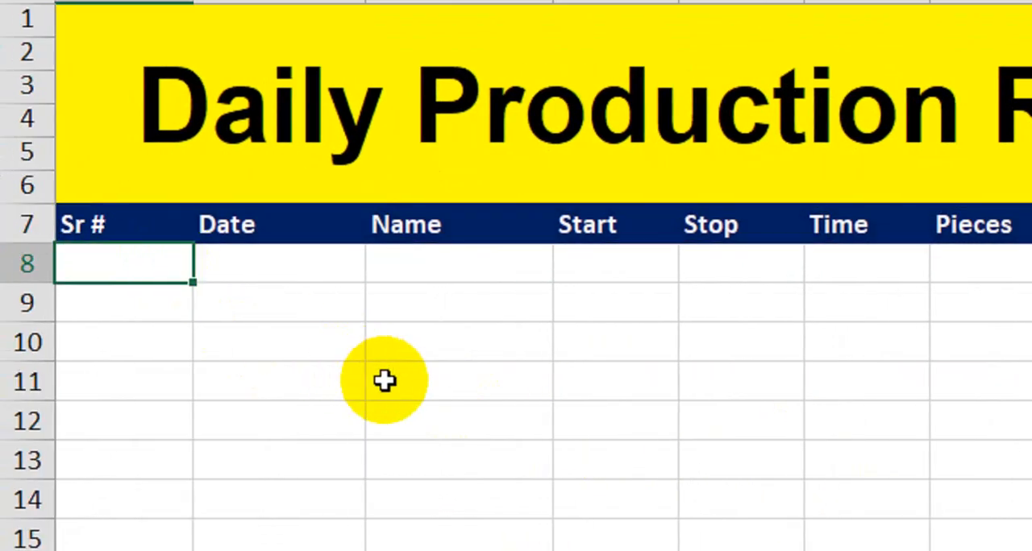
{"action": "type", "text": "1"}
{"action": "key", "text": "Return"}
{"action": "type", "text": "2"}
{"action": "key", "text": "Return"}
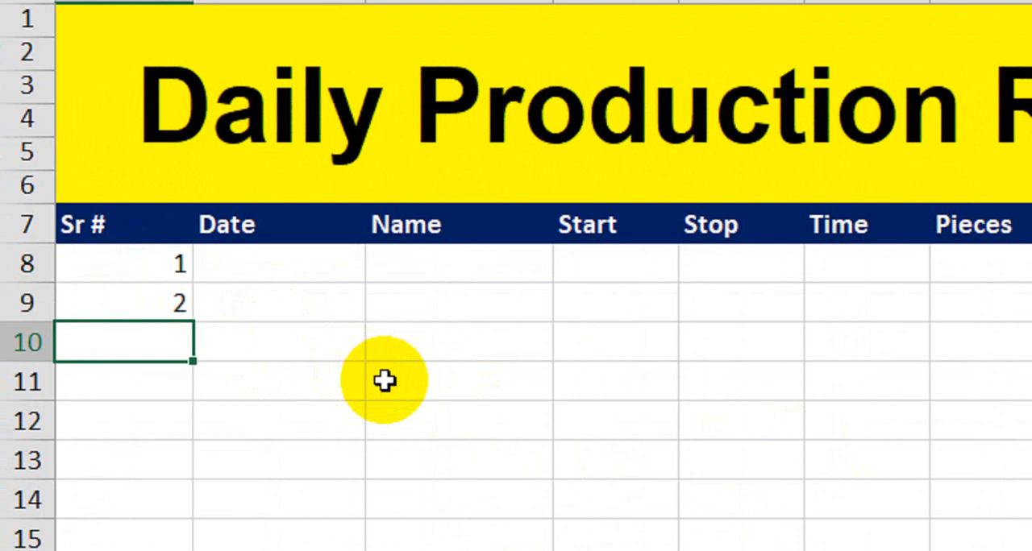
{"action": "left_click_drag", "start_coordinate": [154, 274], "coordinate": [120, 299]}
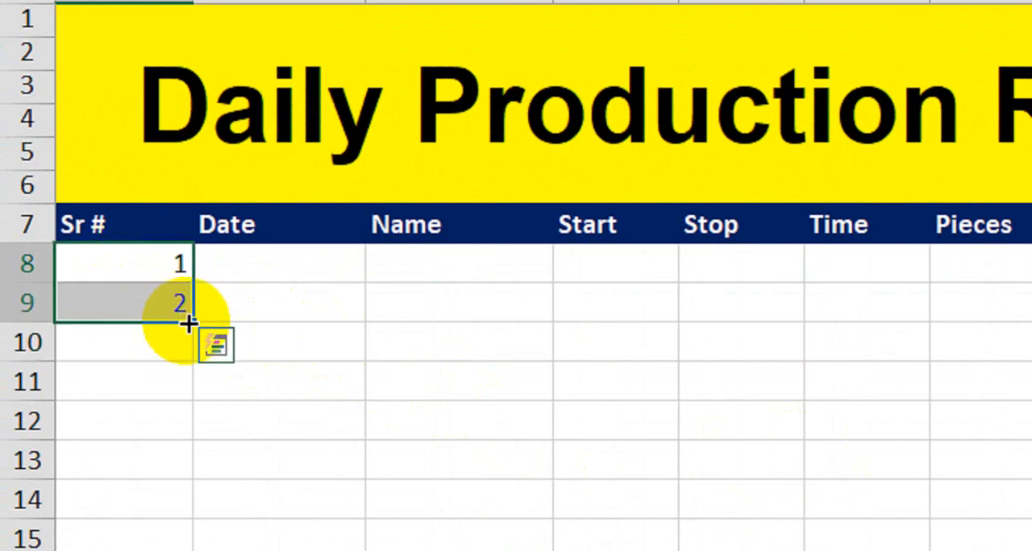
{"action": "left_click_drag", "start_coordinate": [188, 323], "coordinate": [197, 467]}
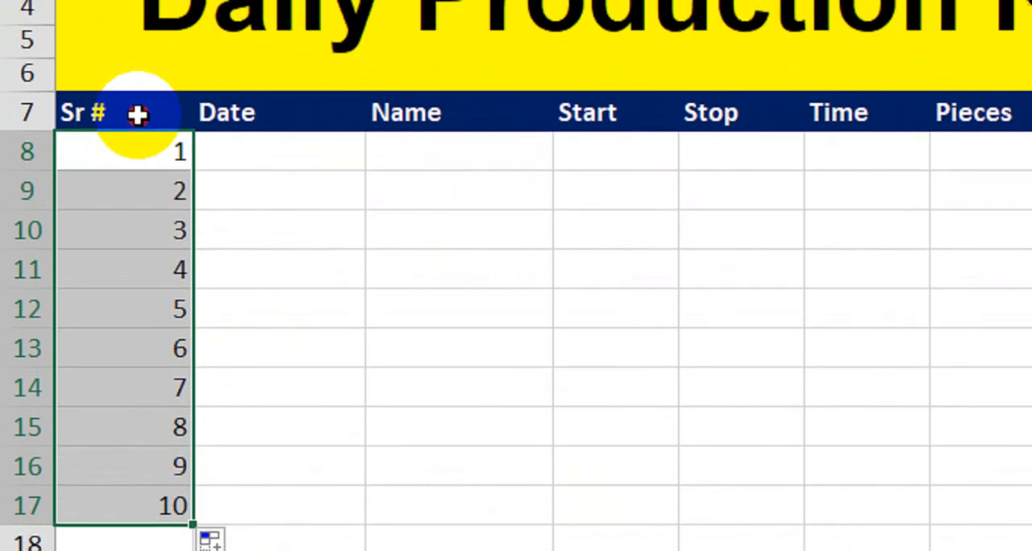
- Apply all borders to the table from the header row down to row 17
{"action": "left_click_drag", "start_coordinate": [138, 110], "coordinate": [834, 419]}
{"action": "left_click", "coordinate": [191, 78]}
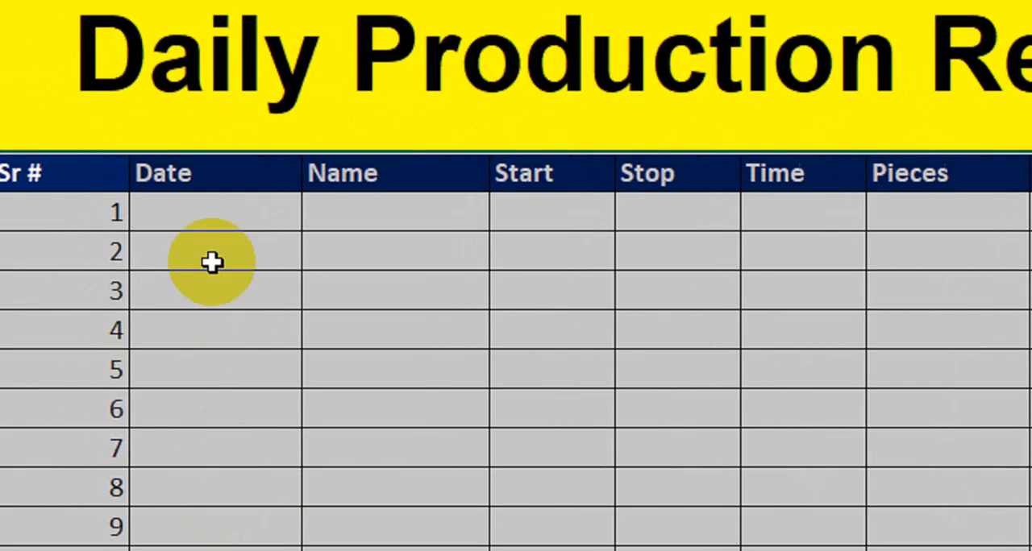
- Enter the date 1-Jan-2024 in B8, the first row of the Date column
{"action": "left_click", "coordinate": [133, 509]}
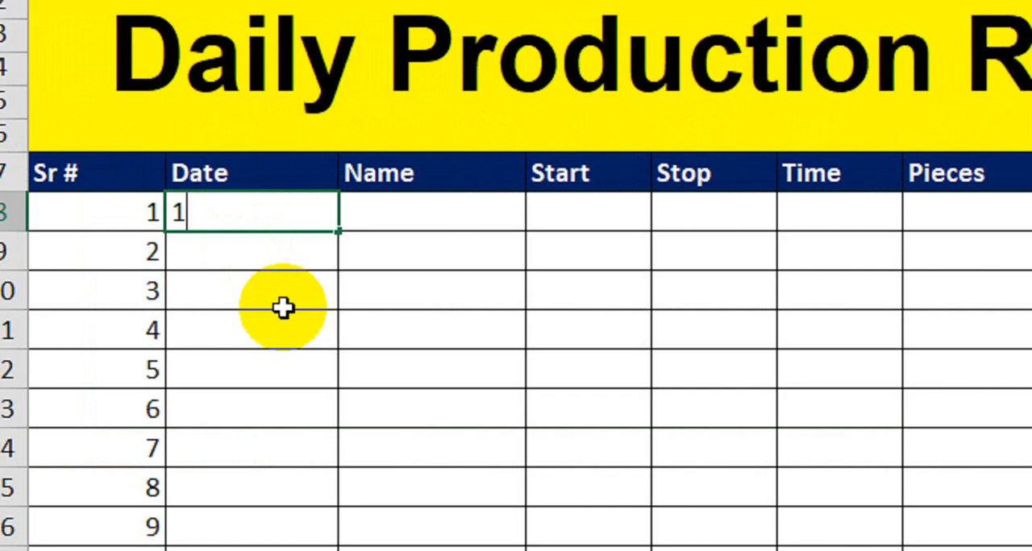
{"action": "type", "text": "1-Jan"}
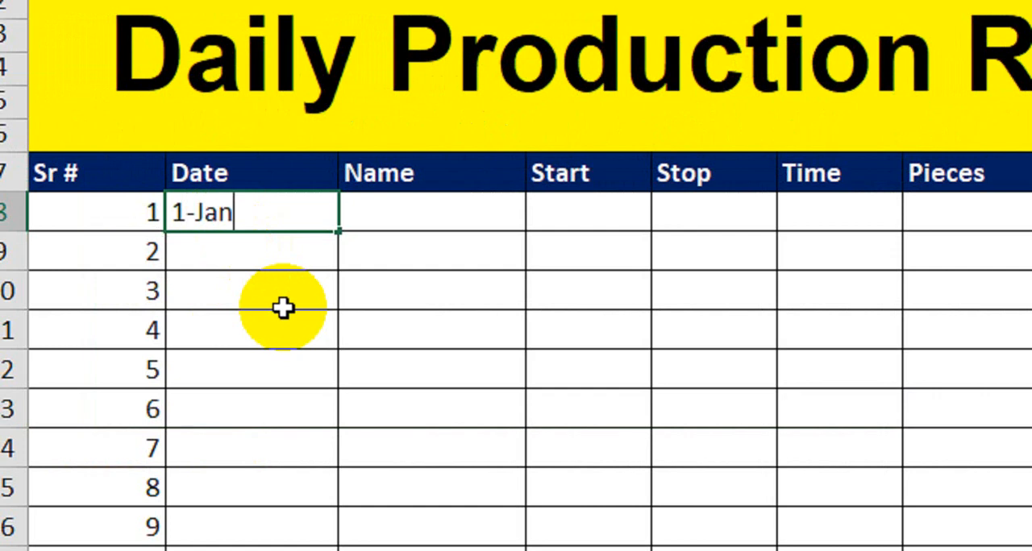
{"action": "type", "text": "-2024"}
{"action": "key", "text": "Return"}
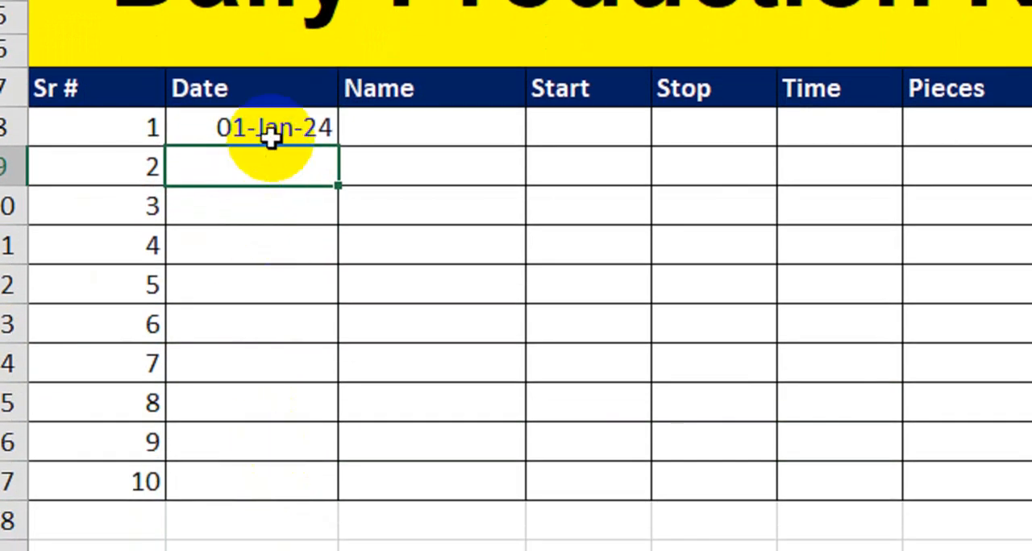
- Fill the Date column from B8 down to B17 as a daily series
{"action": "left_click", "coordinate": [304, 218]}
{"action": "left_click_drag", "start_coordinate": [338, 148], "coordinate": [341, 504]}
{"action": "left_click_drag", "start_coordinate": [342, 439], "coordinate": [341, 439]}
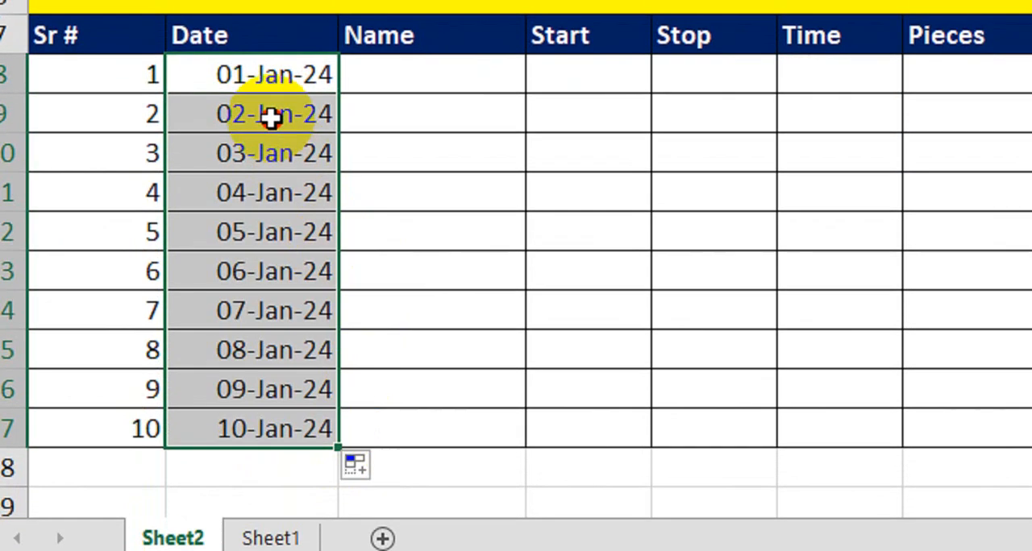
- Clear the filled dates in B9:B17, keeping only the first date
{"action": "left_click", "coordinate": [292, 103]}
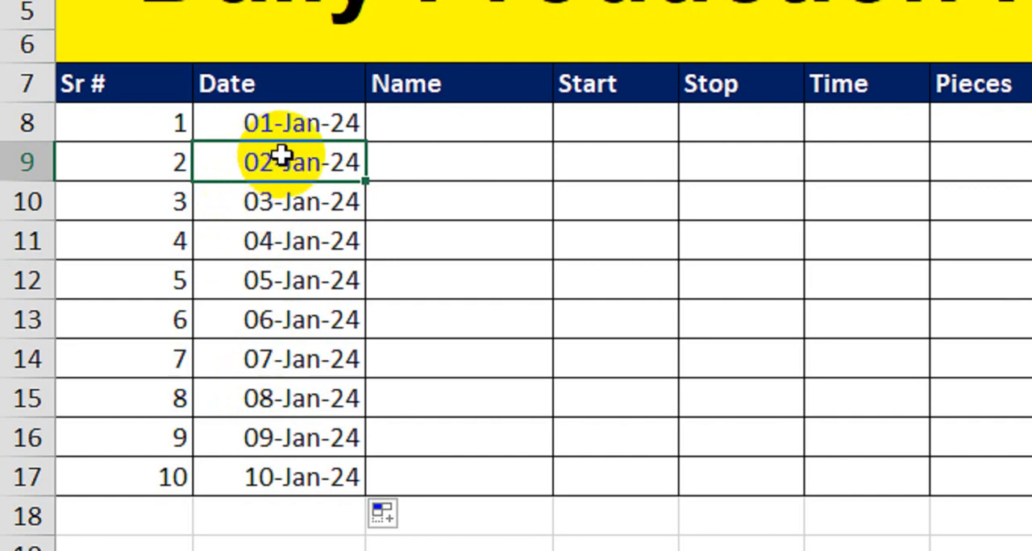
{"action": "left_click_drag", "start_coordinate": [274, 170], "coordinate": [290, 472]}
{"action": "key", "text": "Delete"}
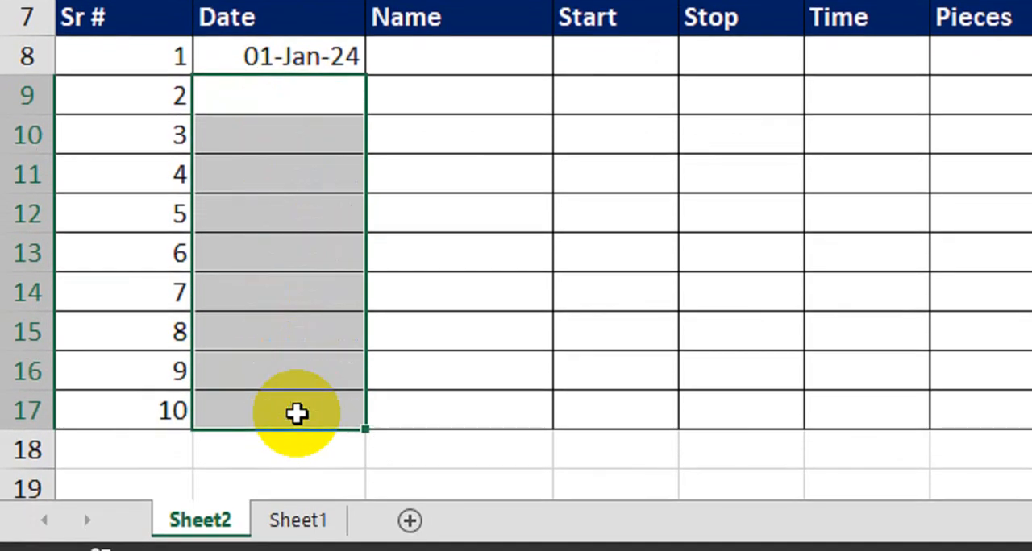
- Copy the date in B8 into every row of the Date column down to B17
{"action": "left_click", "coordinate": [246, 60]}
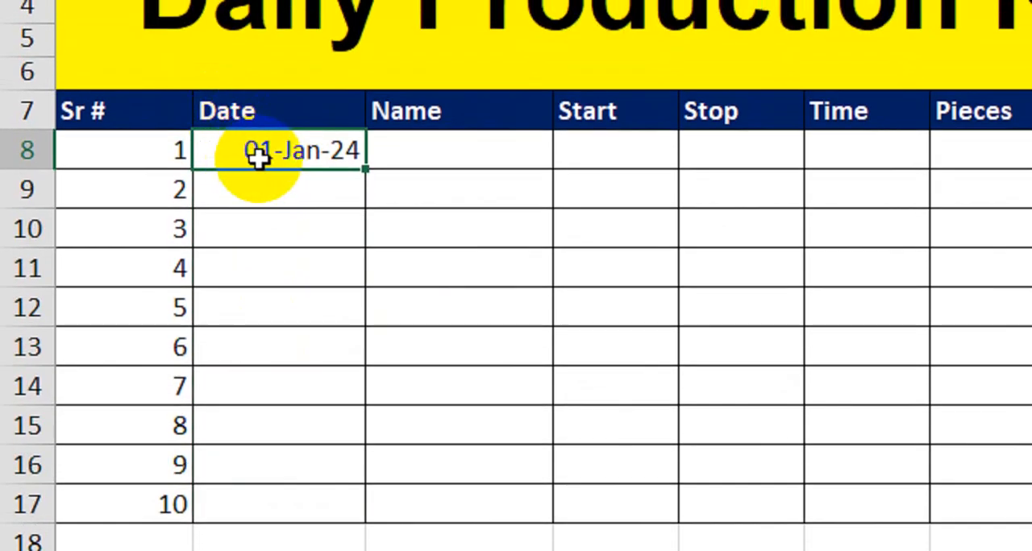
{"action": "key", "text": "ctrl+c"}
{"action": "left_click_drag", "start_coordinate": [295, 150], "coordinate": [290, 499]}
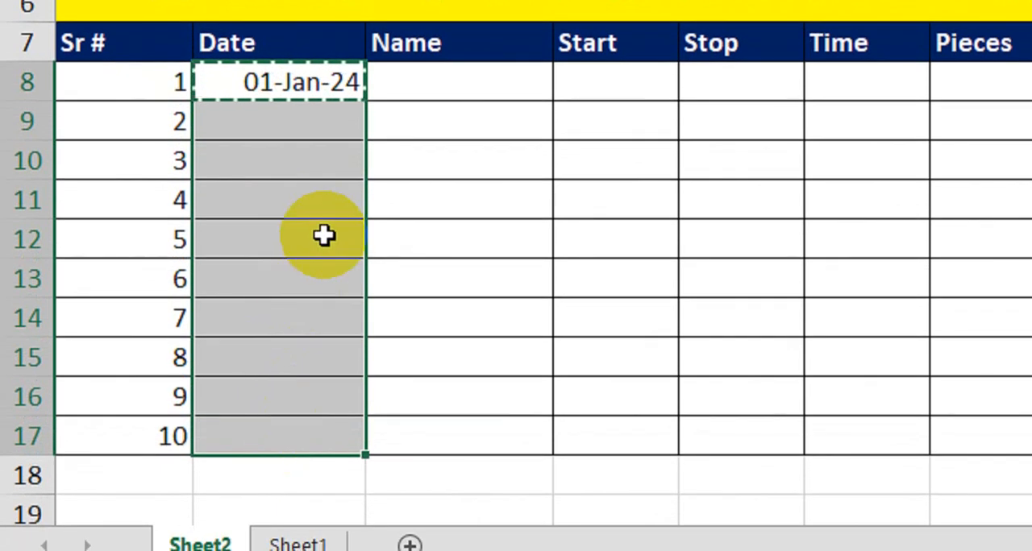
{"action": "key", "text": "ctrl+v"}
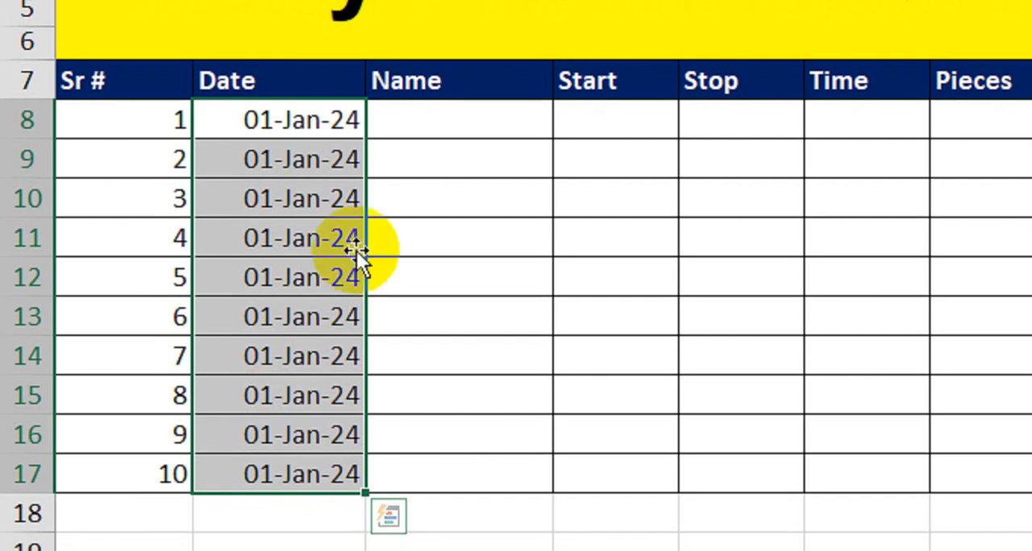
- Enter a different worker's first name in each of the first five rows of the Name column, C8 to C12
{"action": "left_click", "coordinate": [445, 143]}
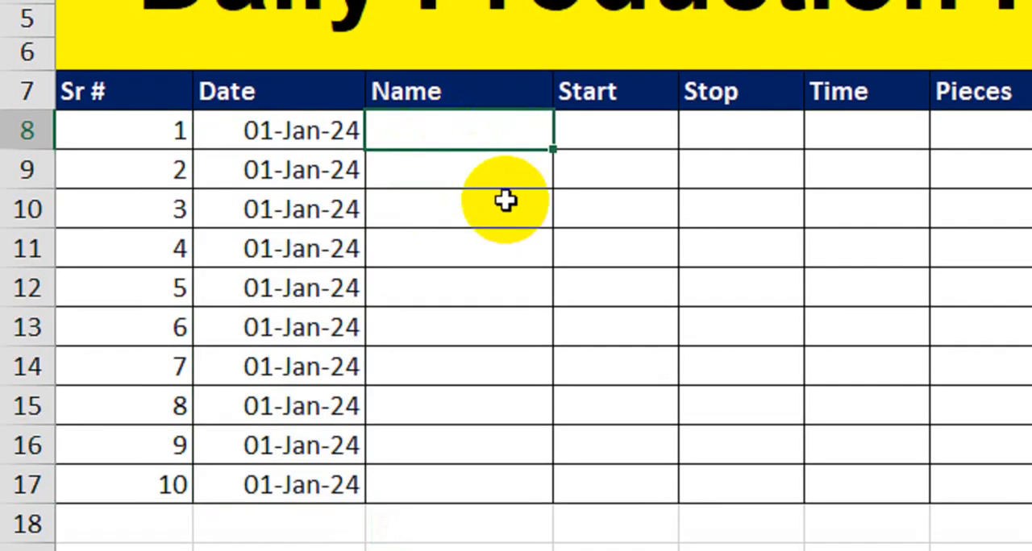
{"action": "type", "text": "Salman"}
{"action": "key", "text": "Return"}
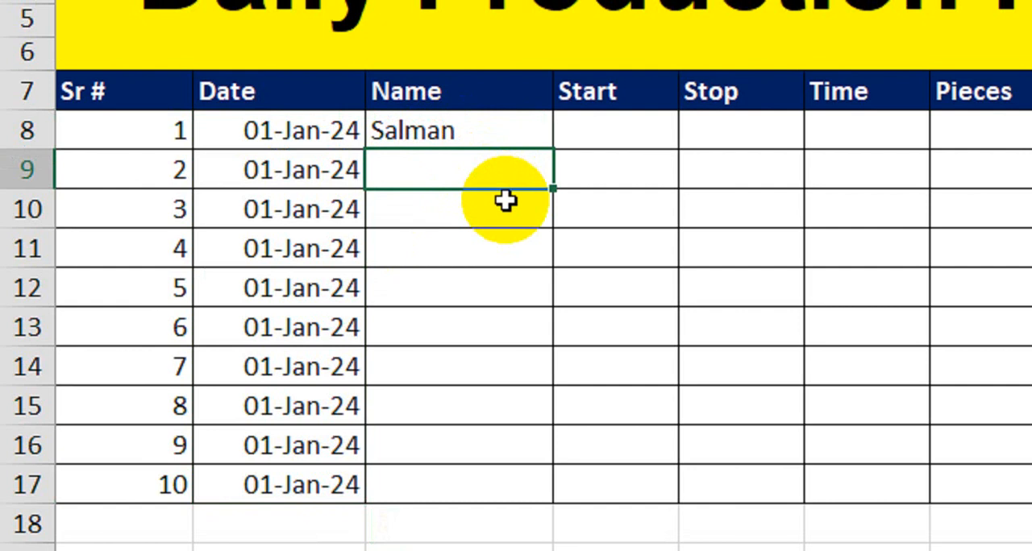
{"action": "type", "text": "Hammad"}
{"action": "key", "text": "Return"}
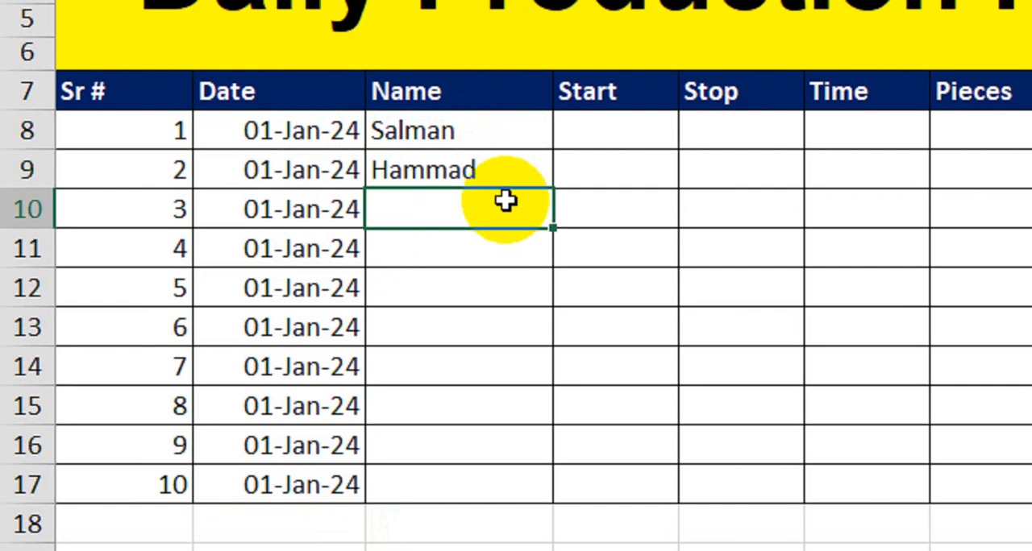
{"action": "type", "text": "Taha"}
{"action": "key", "text": "Return"}
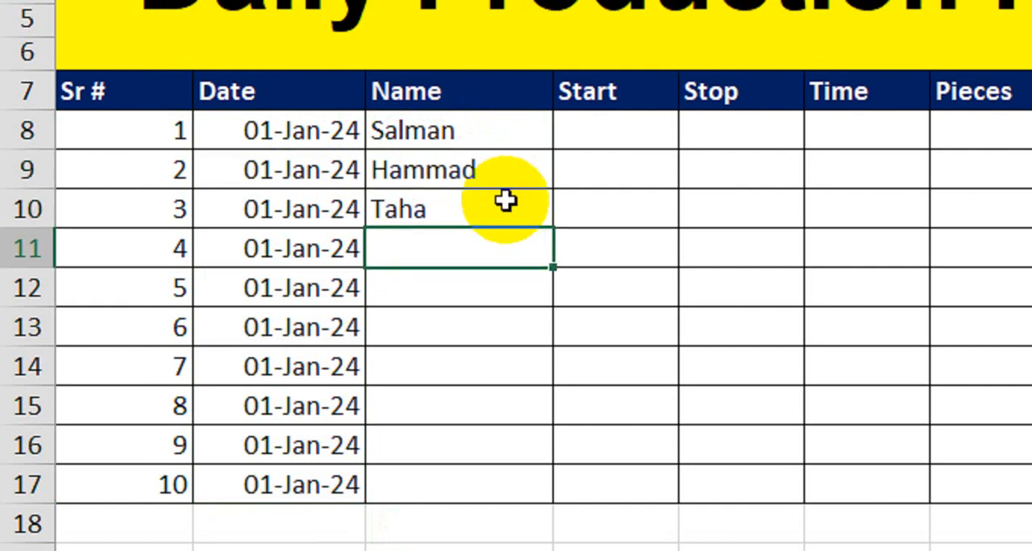
{"action": "type", "text": "Fahad"}
{"action": "key", "text": "Return"}
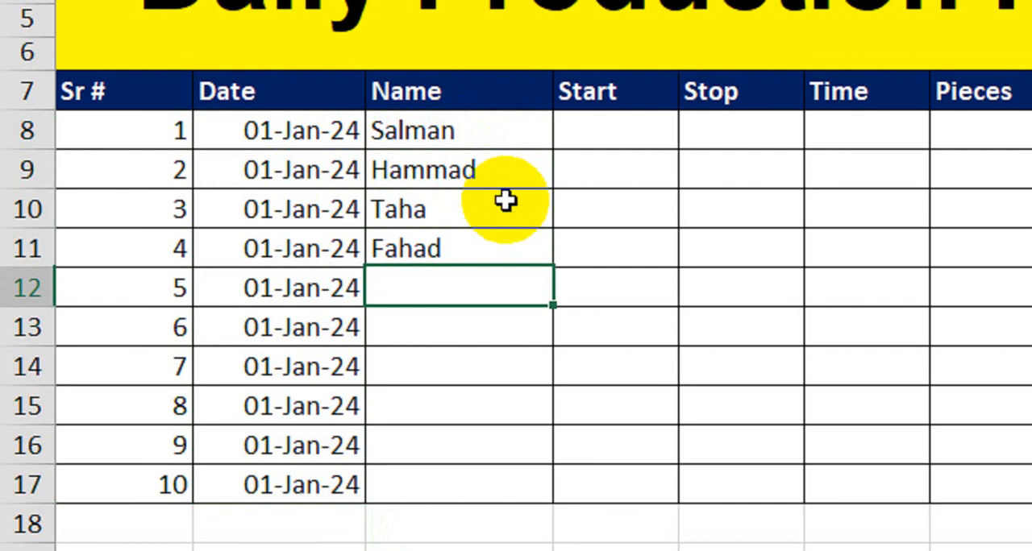
{"action": "type", "text": "Danish"}
{"action": "key", "text": "Return"}
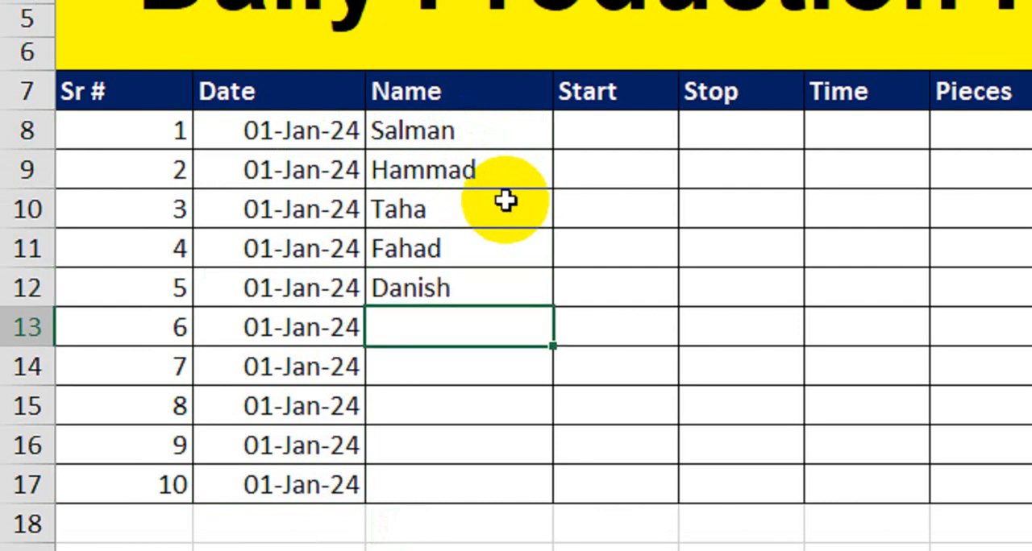
- Enter the remaining five workers' first names in the Name column, C13 to C17
{"action": "type", "text": "Imran"}
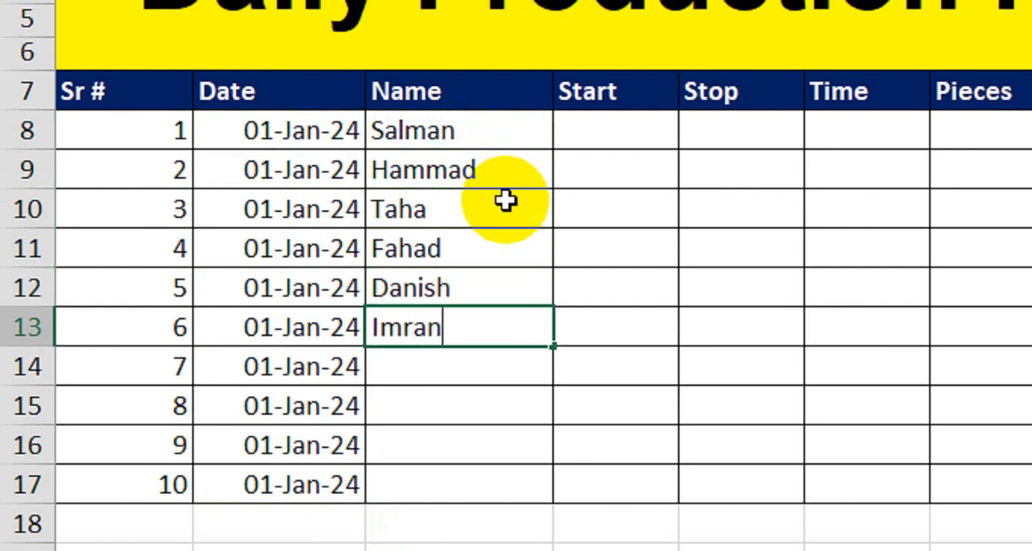
{"action": "key", "text": "Return"}
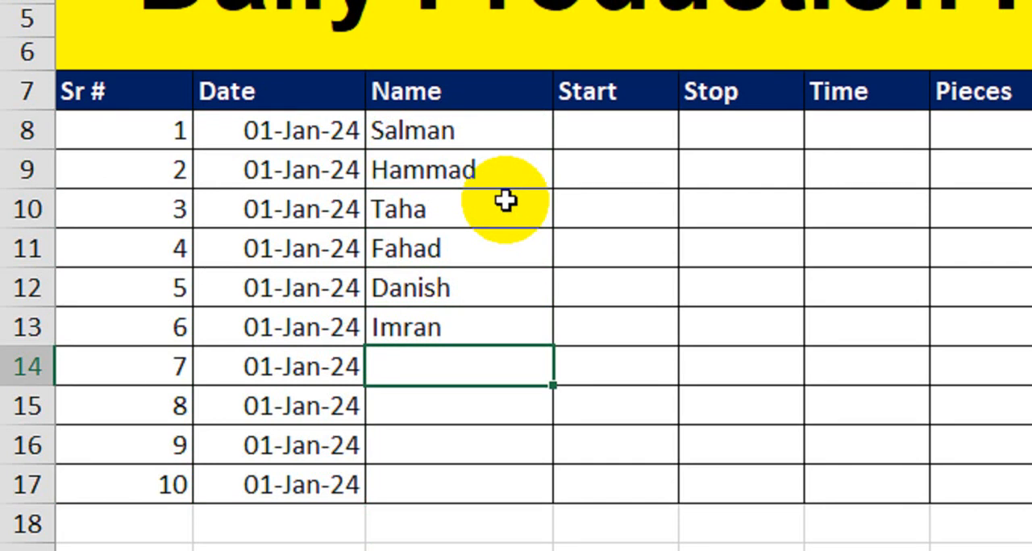
{"action": "type", "text": "Ahmed"}
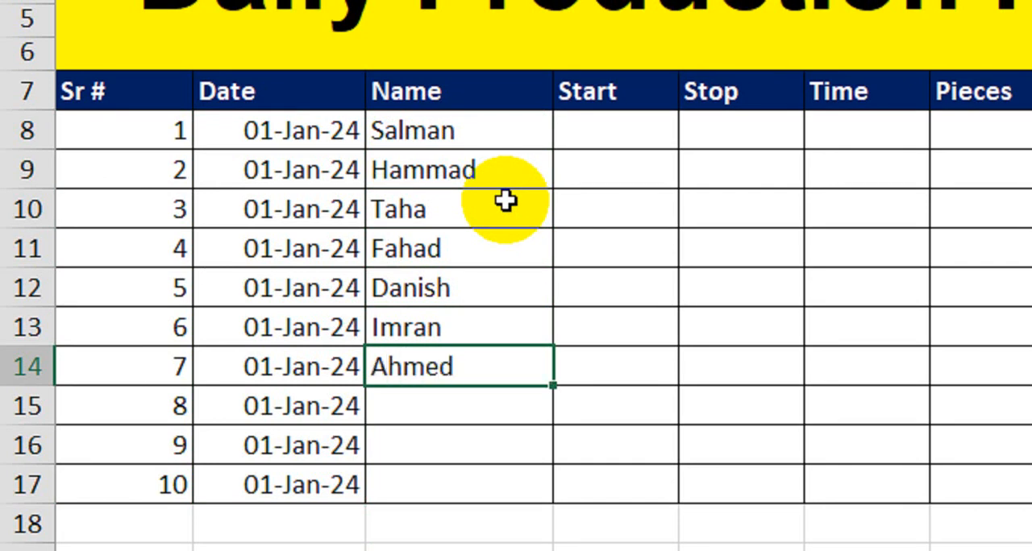
{"action": "key", "text": "Return"}
{"action": "type", "text": "Far"}
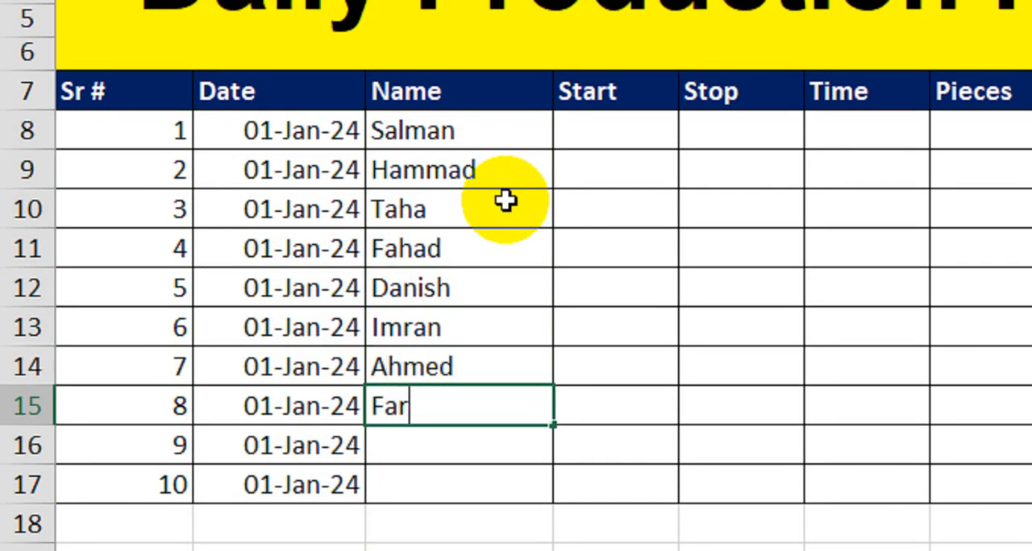
{"action": "type", "text": "han"}
{"action": "key", "text": "Return"}
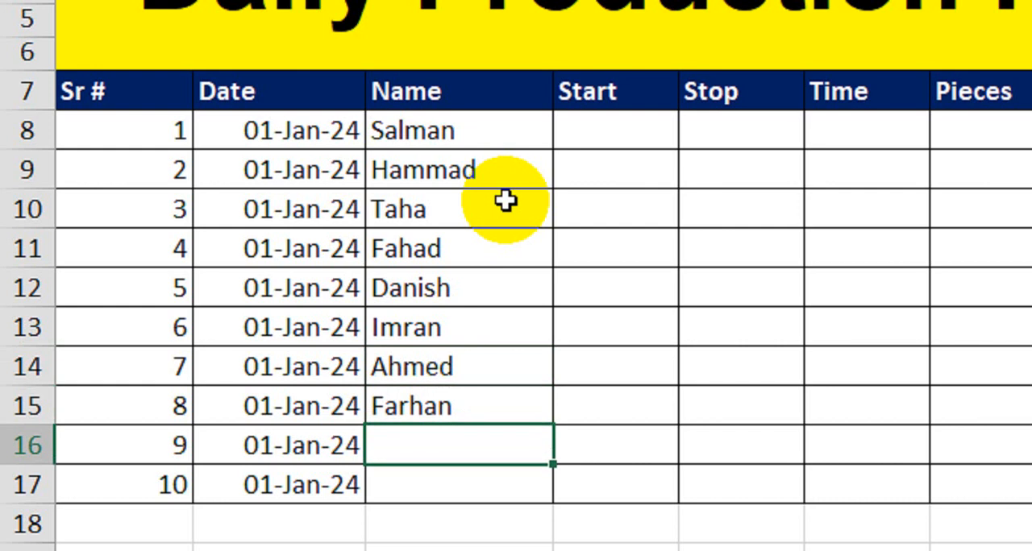
{"action": "type", "text": "Amir"}
{"action": "key", "text": "Return"}
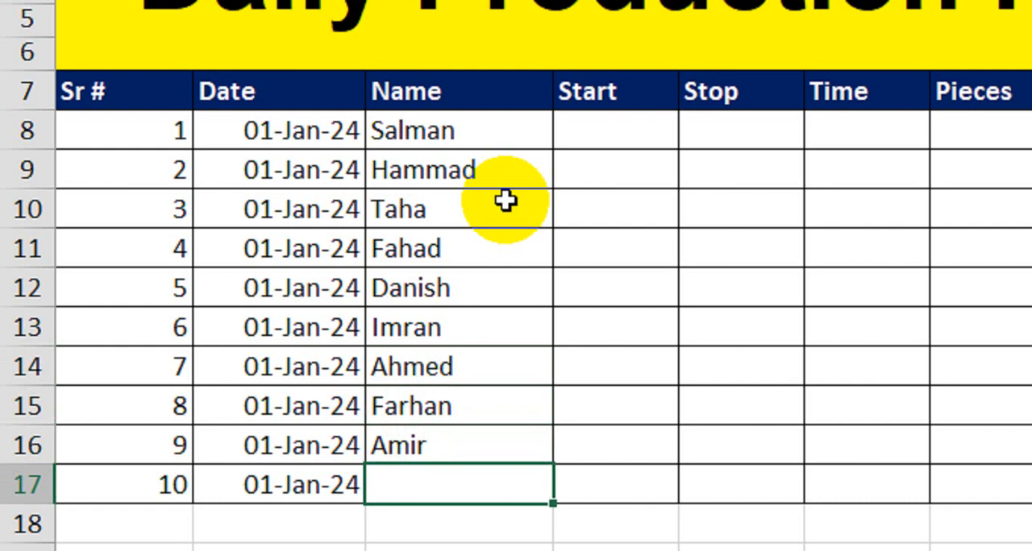
{"action": "type", "text": "Usama"}
{"action": "key", "text": "Return"}
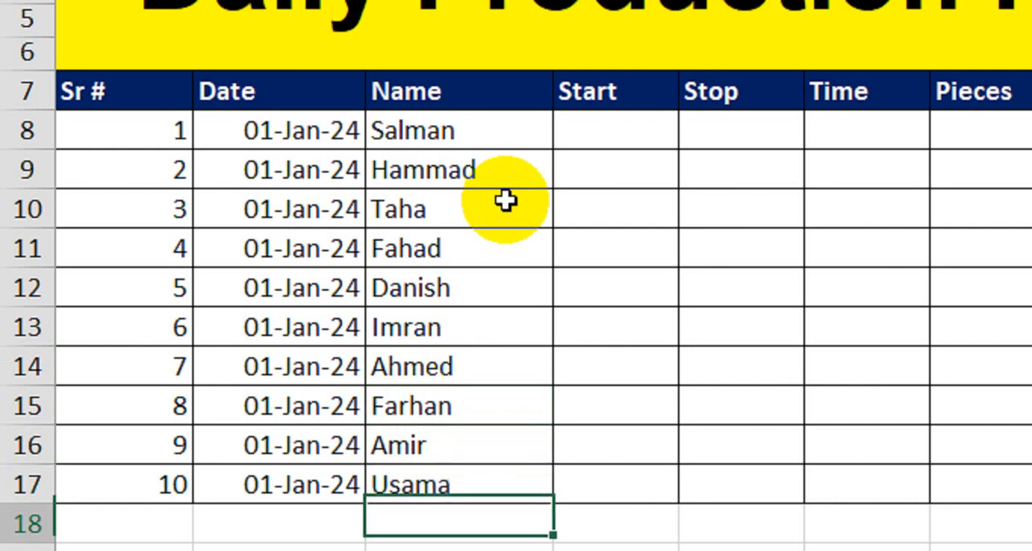
- Enter the start time 9:00 in D8, the first row of the Start column
{"action": "left_click", "coordinate": [609, 143]}
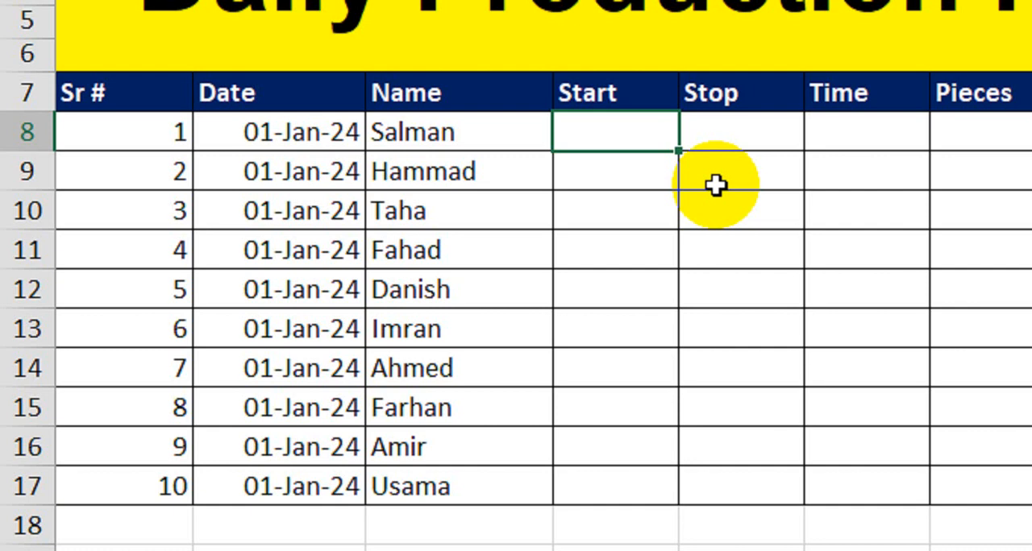
{"action": "key", "text": "Right"}
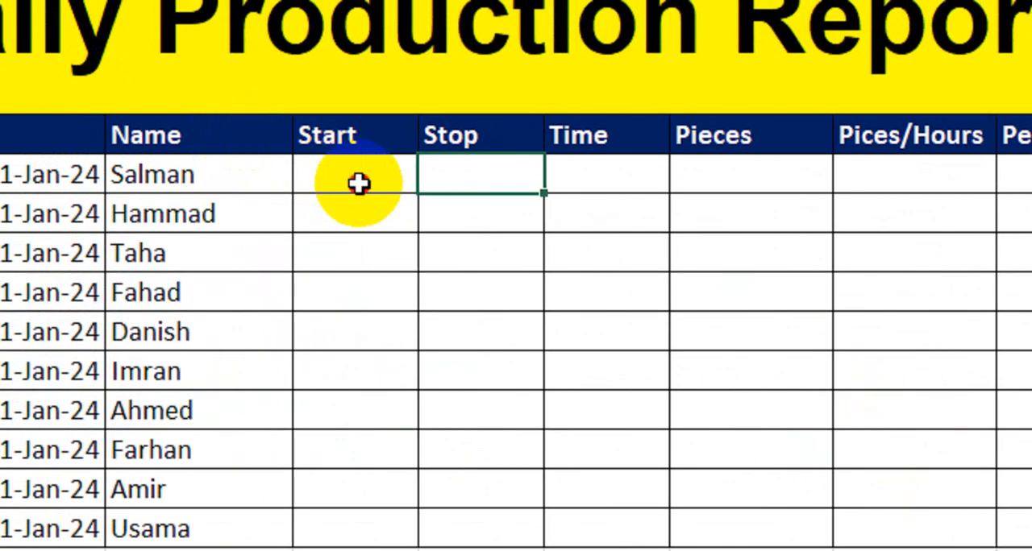
{"action": "left_click", "coordinate": [108, 41]}
{"action": "type", "text": "9:"}
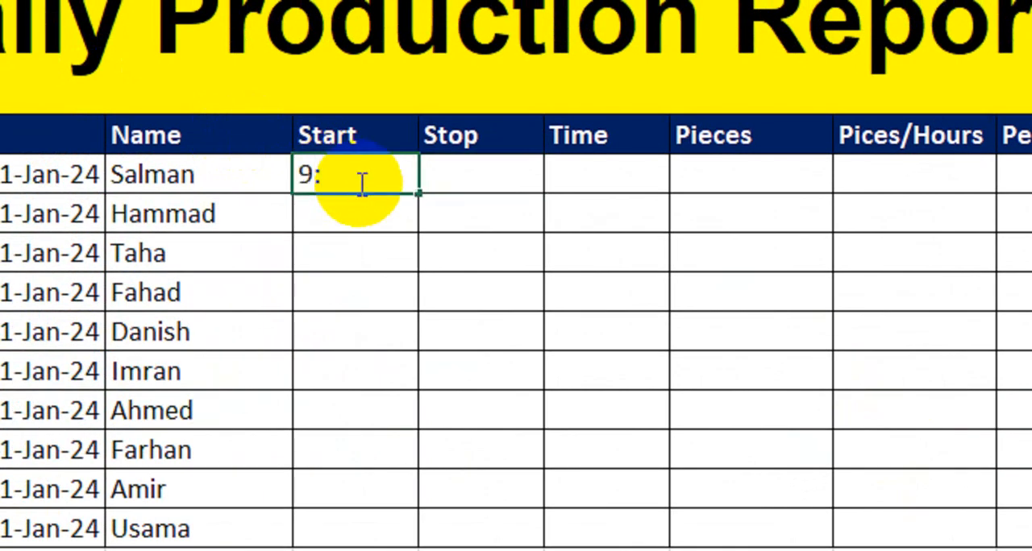
{"action": "type", "text": "00"}
{"action": "key", "text": "Return"}
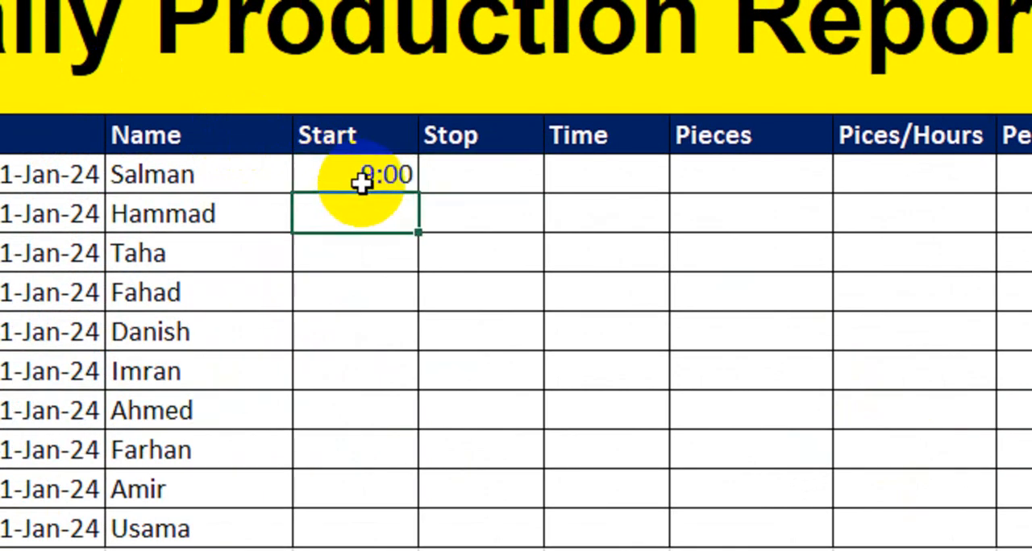
- Copy the start time in D8 into every row of the Start column down to D17
{"action": "left_click", "coordinate": [361, 182]}
{"action": "key", "text": "ctrl+c"}
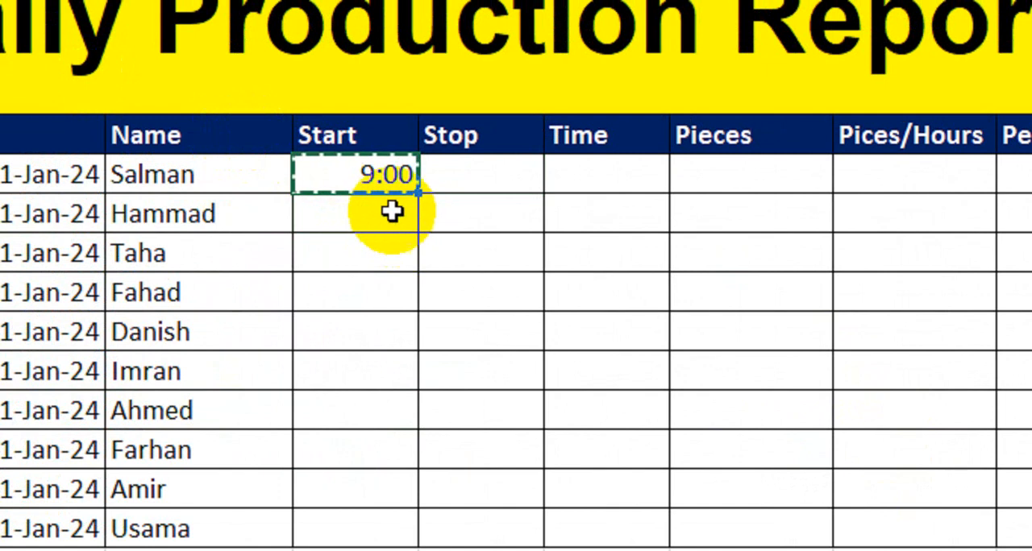
{"action": "left_click_drag", "start_coordinate": [380, 179], "coordinate": [397, 504]}
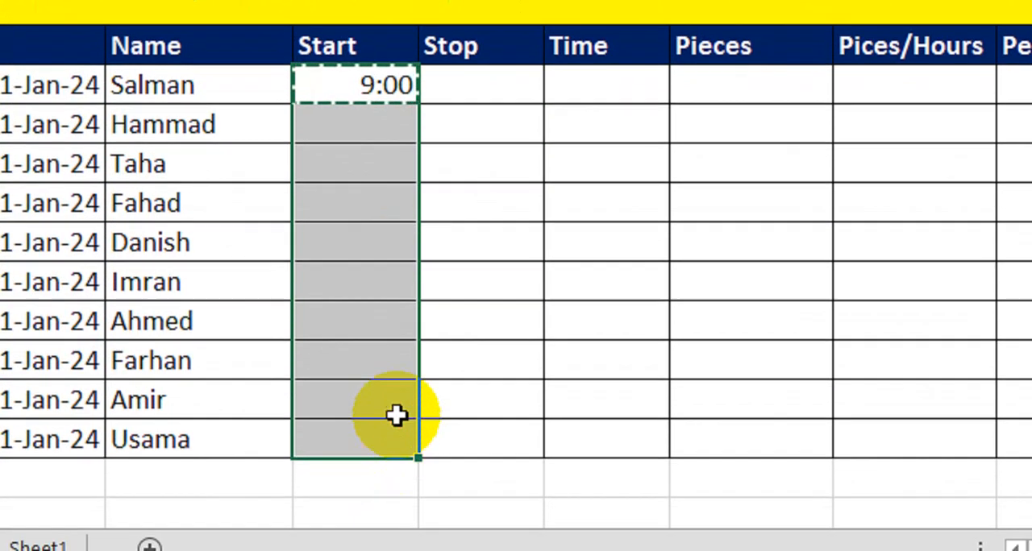
{"action": "key", "text": "ctrl+v"}
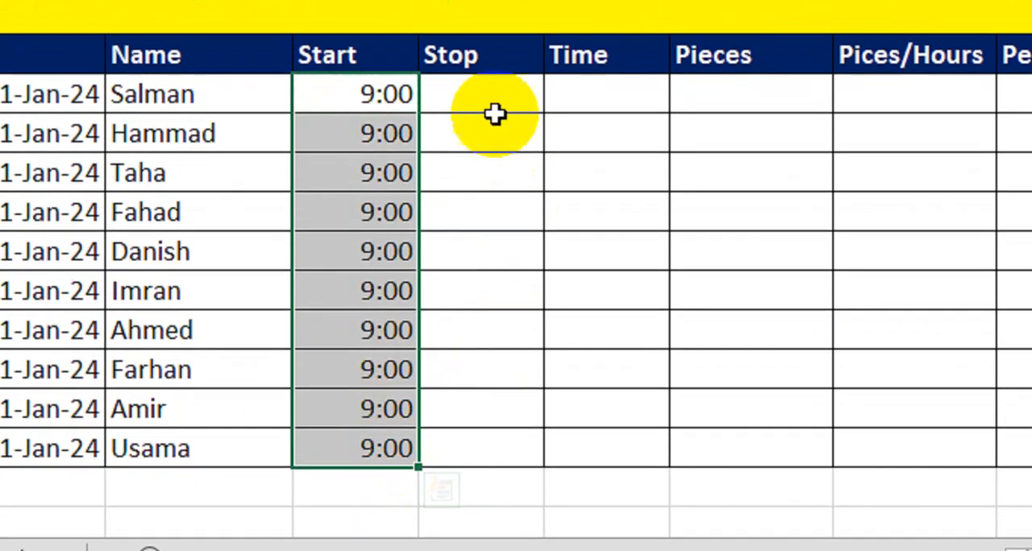
- Enter the stop time 18:00 in E8, the first row of the Stop column
{"action": "left_click", "coordinate": [494, 110]}
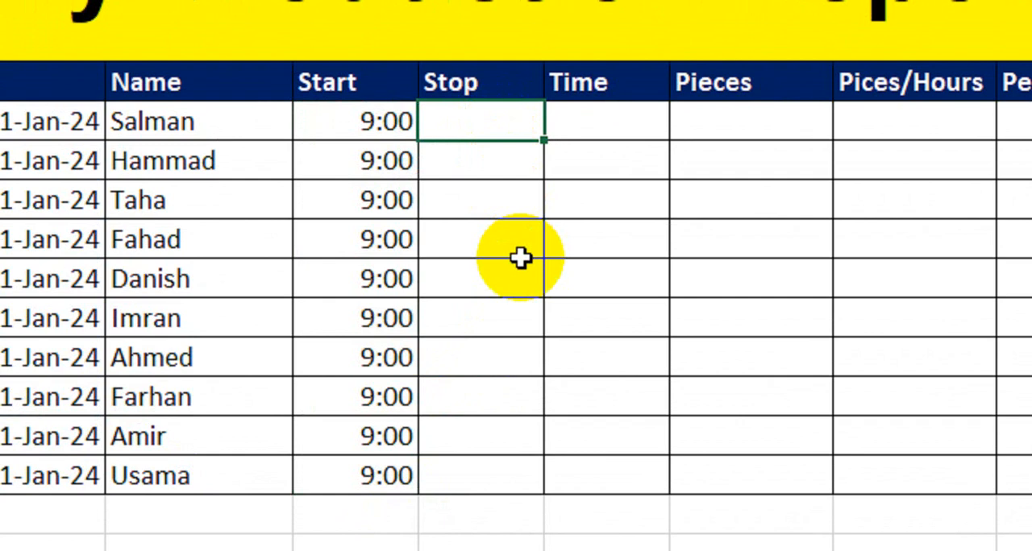
{"action": "type", "text": "18:00"}
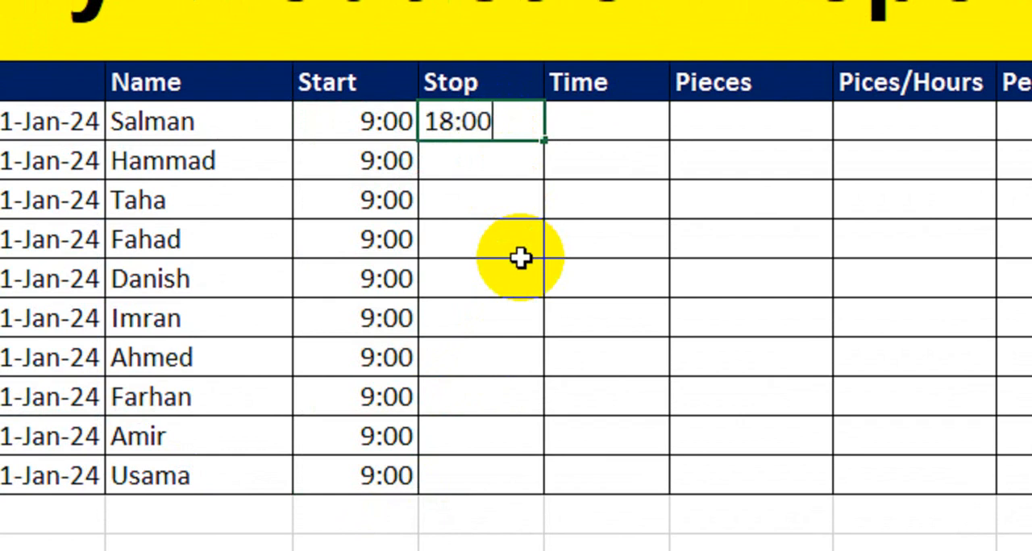
{"action": "key", "text": "Return"}
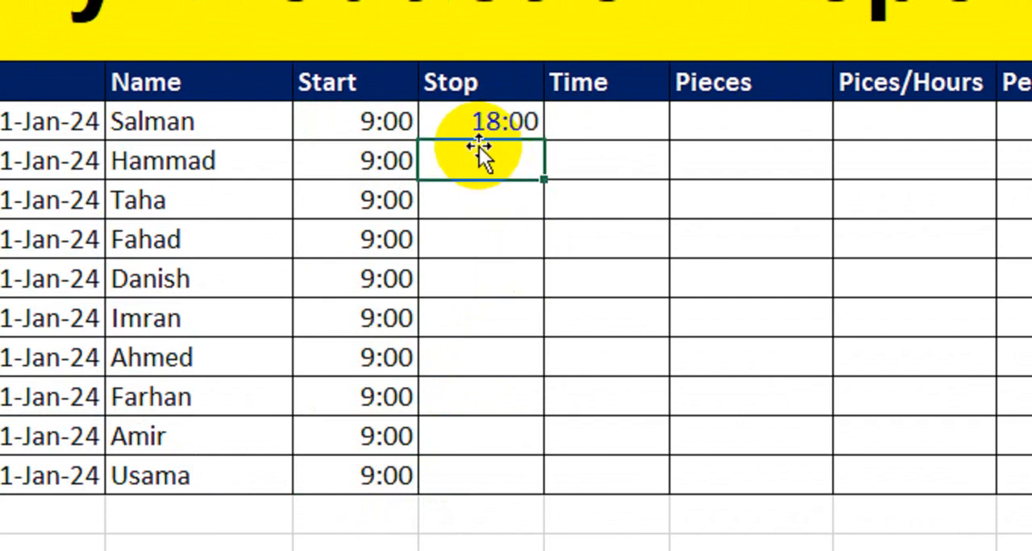
- Copy the stop time in E8 into every row of the Stop column down to E17
{"action": "left_click", "coordinate": [483, 139]}
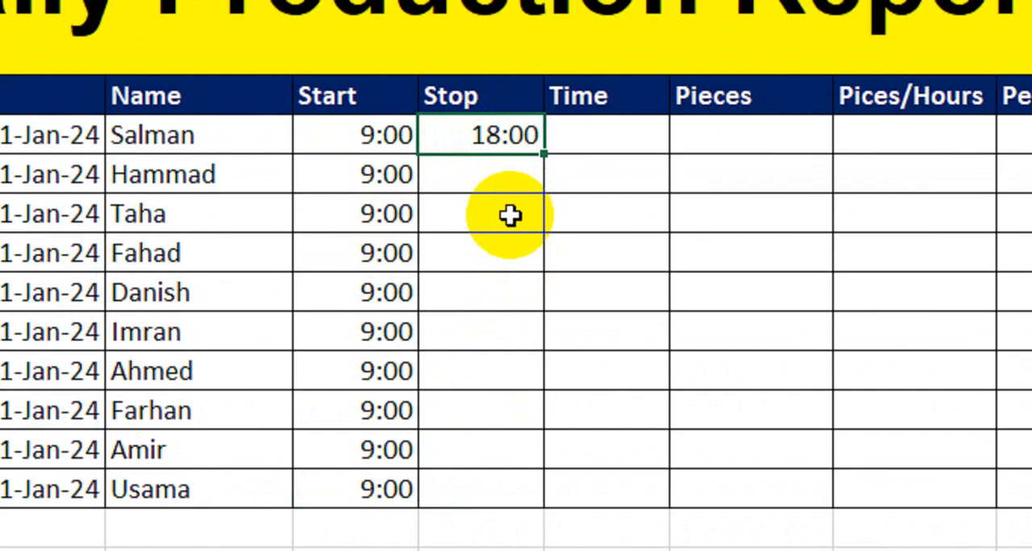
{"action": "key", "text": "ctrl+c"}
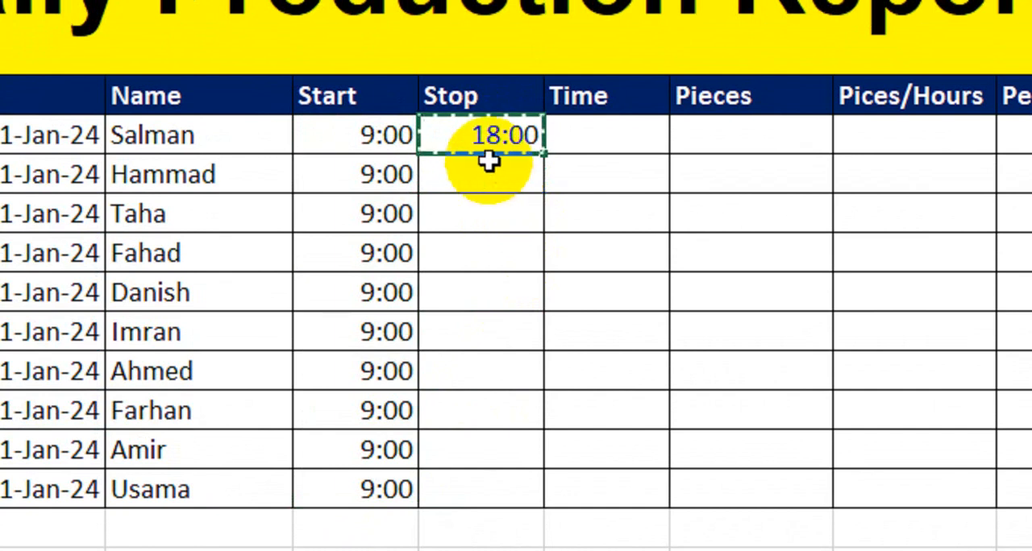
{"action": "left_click_drag", "start_coordinate": [483, 165], "coordinate": [474, 474]}
{"action": "key", "text": "ctrl+v"}
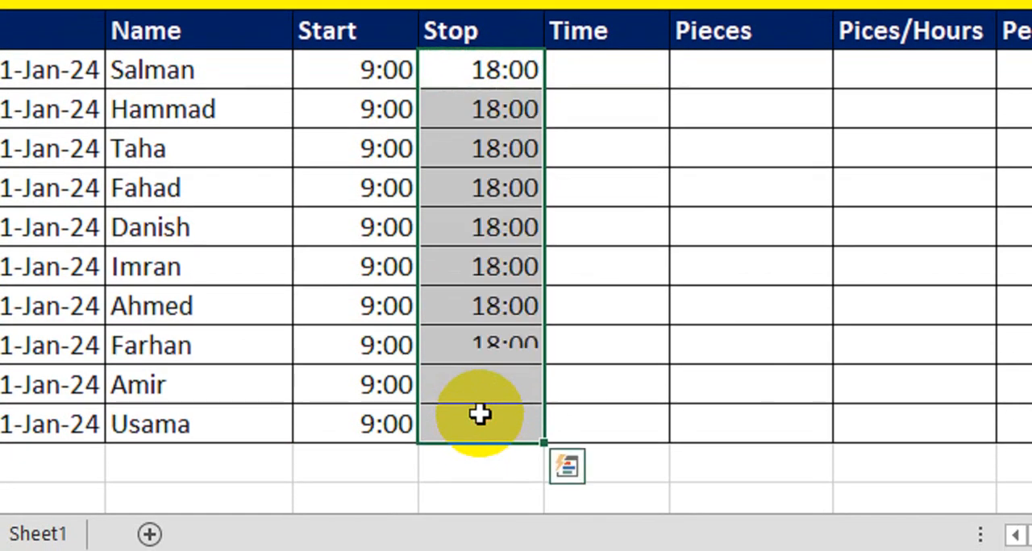
- Calculate the working time in F8 with the formula =E8-D8 and fill it down the Time column to F17
{"action": "left_click", "coordinate": [599, 111]}
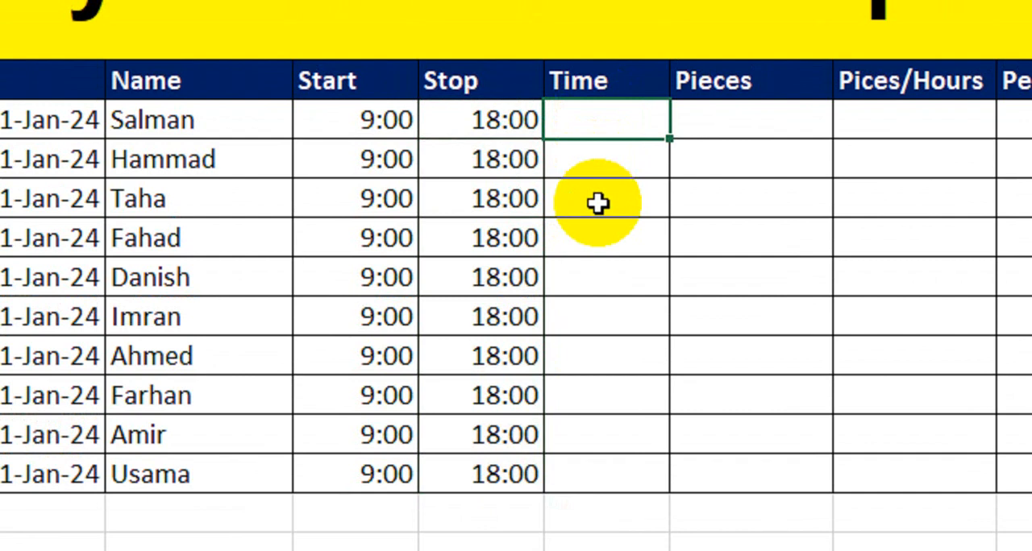
{"action": "left_click", "coordinate": [486, 130]}
{"action": "type", "text": "-"}
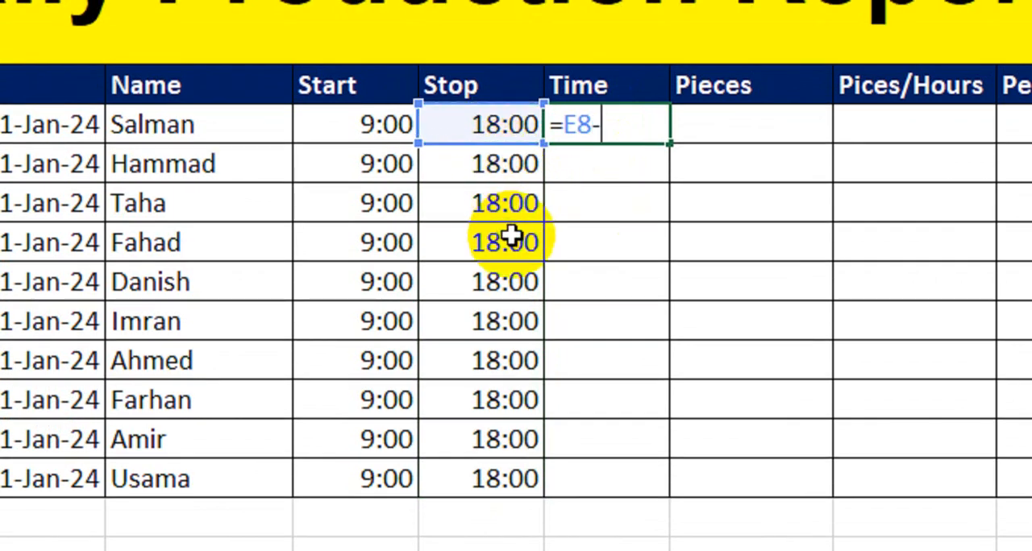
{"action": "left_click", "coordinate": [375, 133]}
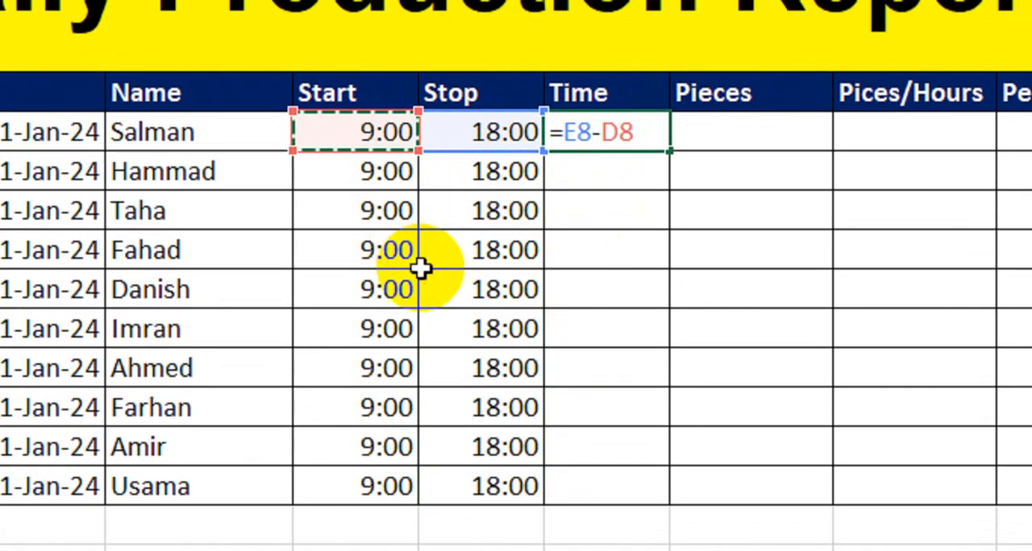
{"action": "key", "text": "Return"}
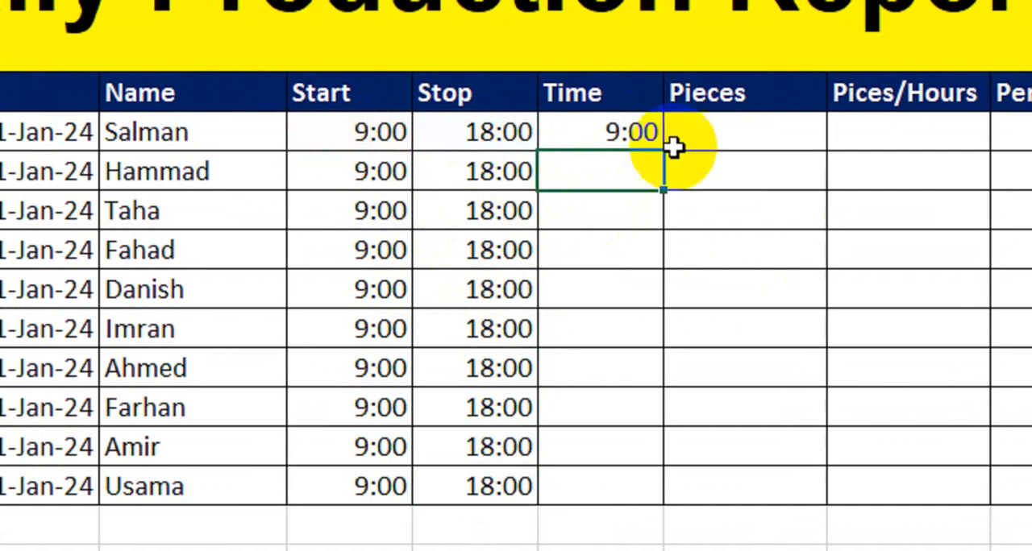
{"action": "left_click", "coordinate": [654, 136]}
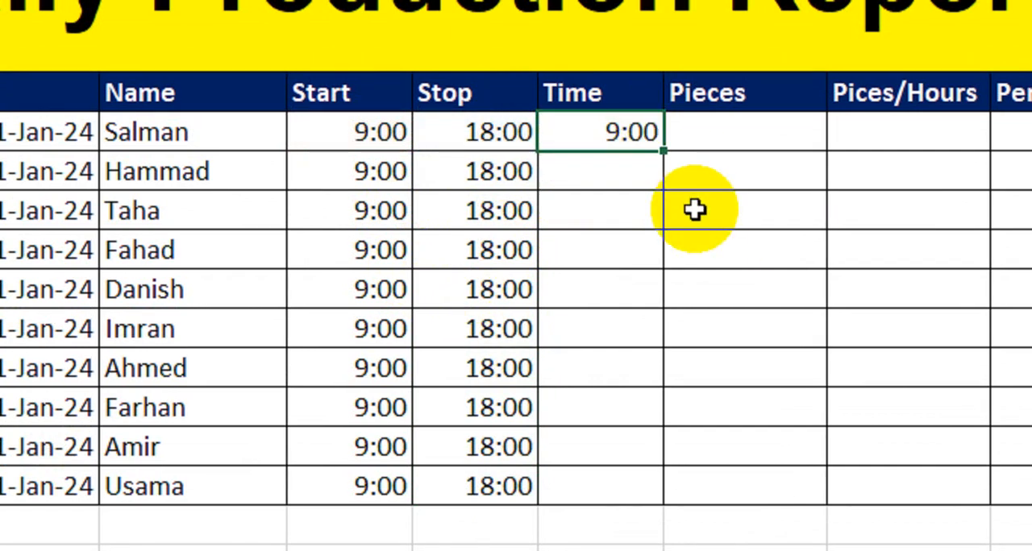
{"action": "left_click_drag", "start_coordinate": [660, 153], "coordinate": [653, 503]}
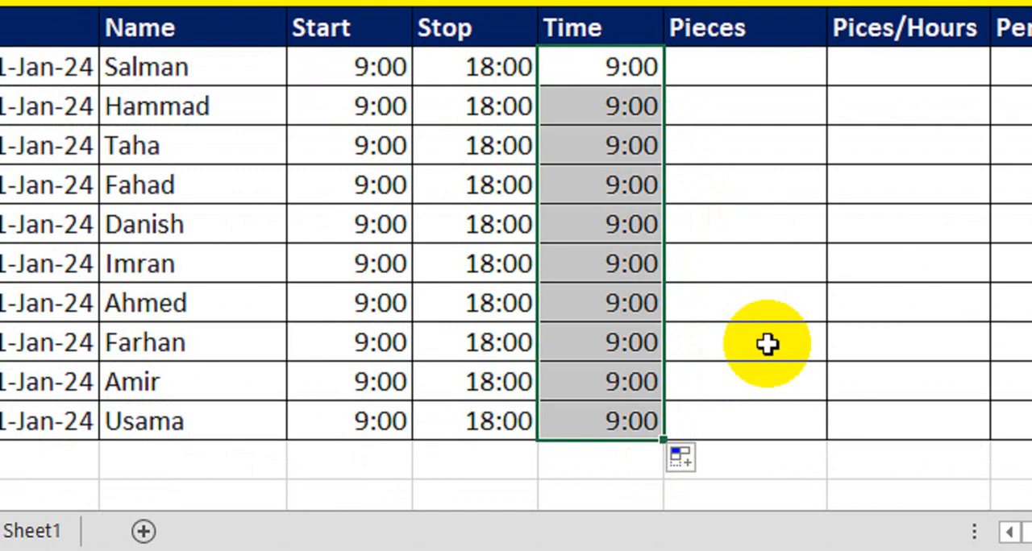
- Enter 985, 369, 587, 999 and 541 in the first five rows of the Pieces column, G8 to G12
{"action": "left_click", "coordinate": [767, 99]}
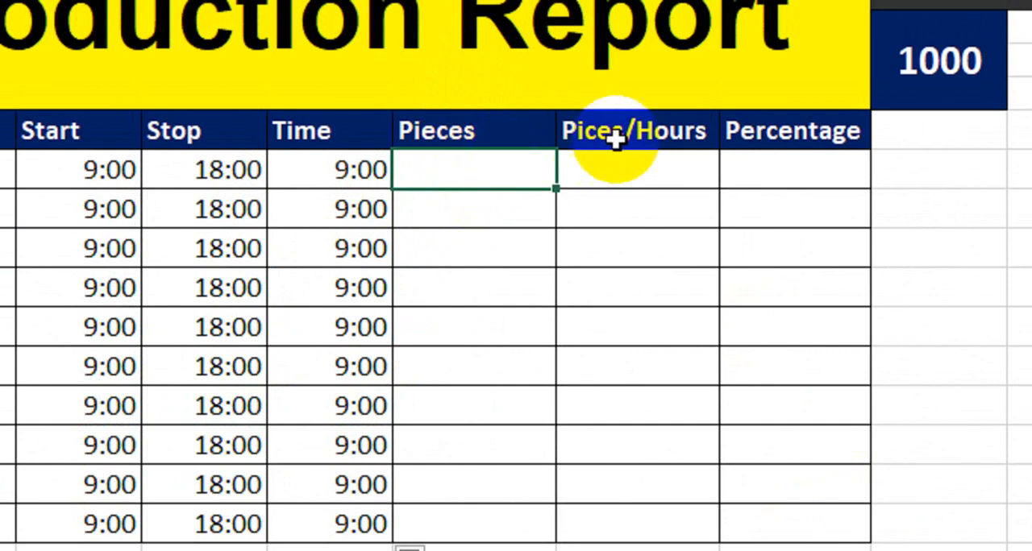
{"action": "left_click", "coordinate": [615, 139]}
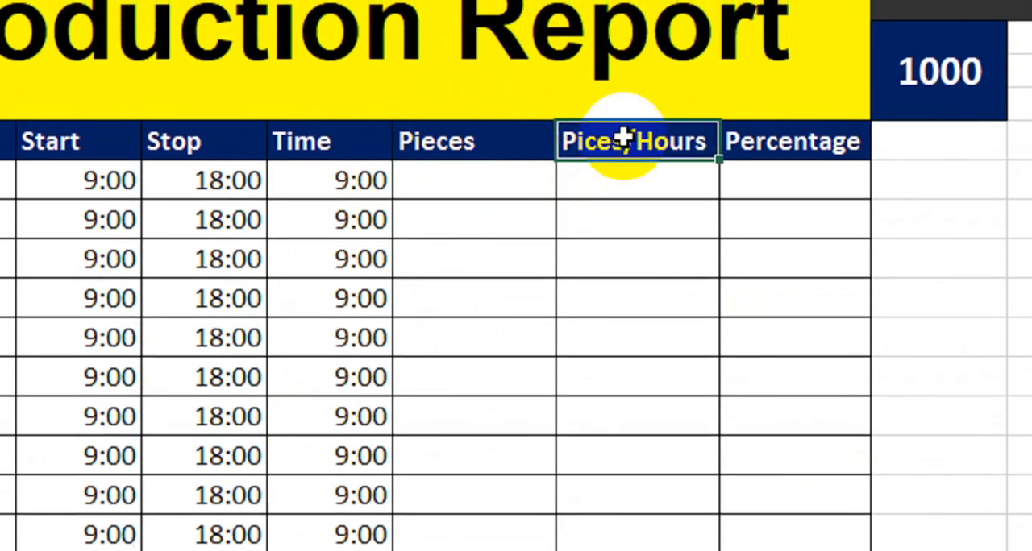
{"action": "left_click_drag", "start_coordinate": [624, 138], "coordinate": [624, 242]}
{"action": "left_click", "coordinate": [525, 178]}
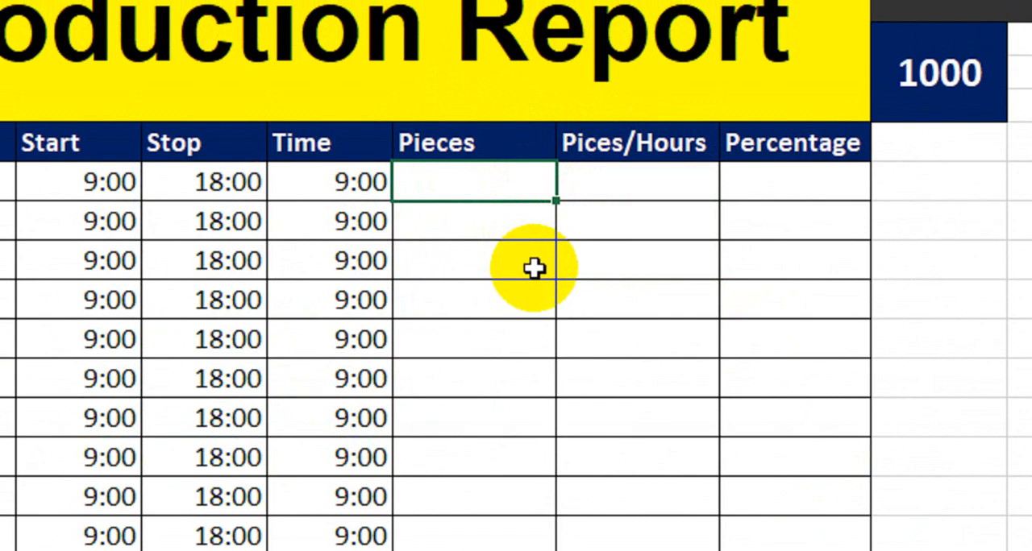
{"action": "type", "text": "985"}
{"action": "key", "text": "Return"}
{"action": "type", "text": "3"}
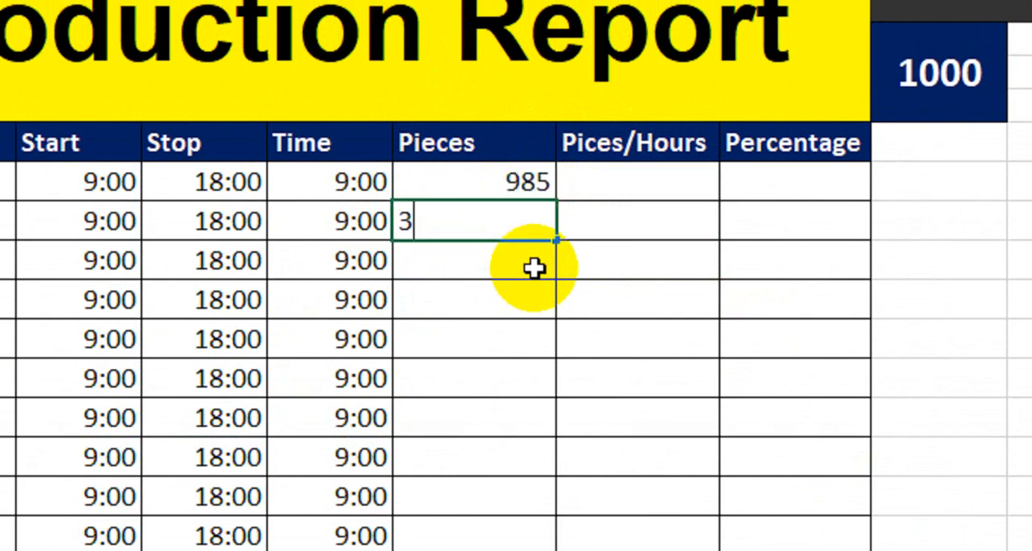
{"action": "type", "text": "69"}
{"action": "key", "text": "Return"}
{"action": "type", "text": "587"}
{"action": "key", "text": "Return"}
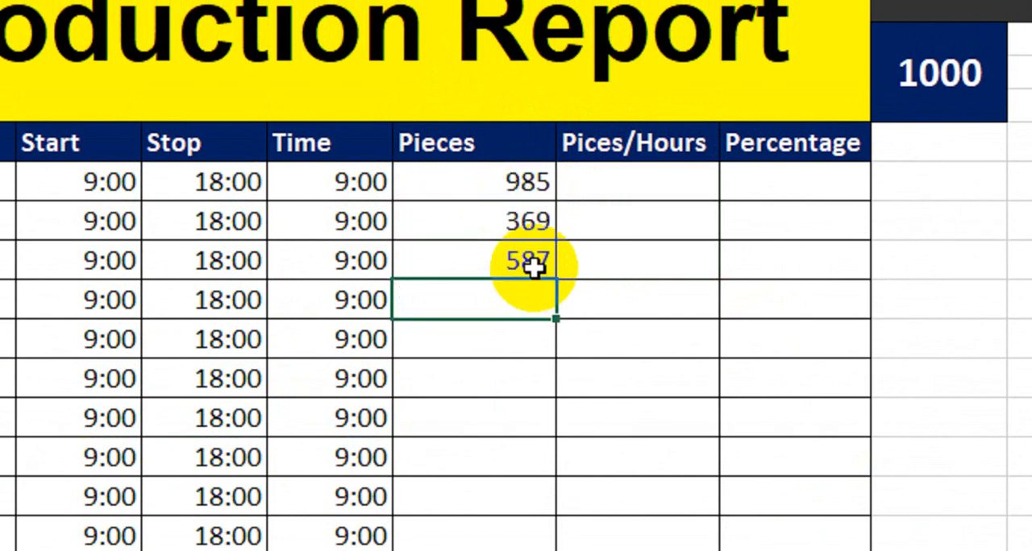
{"action": "key", "text": "Return"}
{"action": "type", "text": "54"}
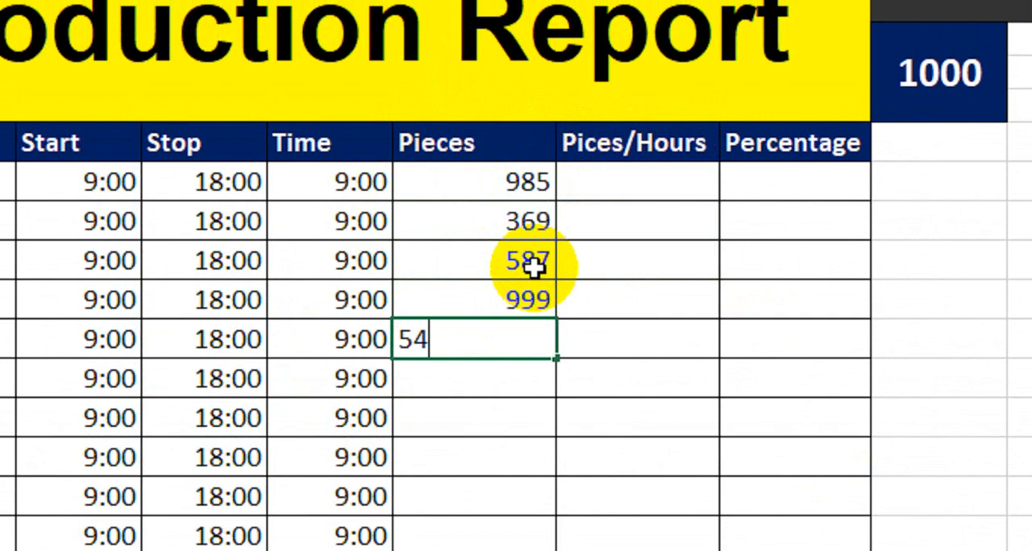
{"action": "type", "text": "1"}
{"action": "key", "text": "Return"}
- Enter 258, 357, 456, 952 and 587 in the remaining rows of the Pieces column, G13 to G17
{"action": "type", "text": "258"}
{"action": "key", "text": "Return"}
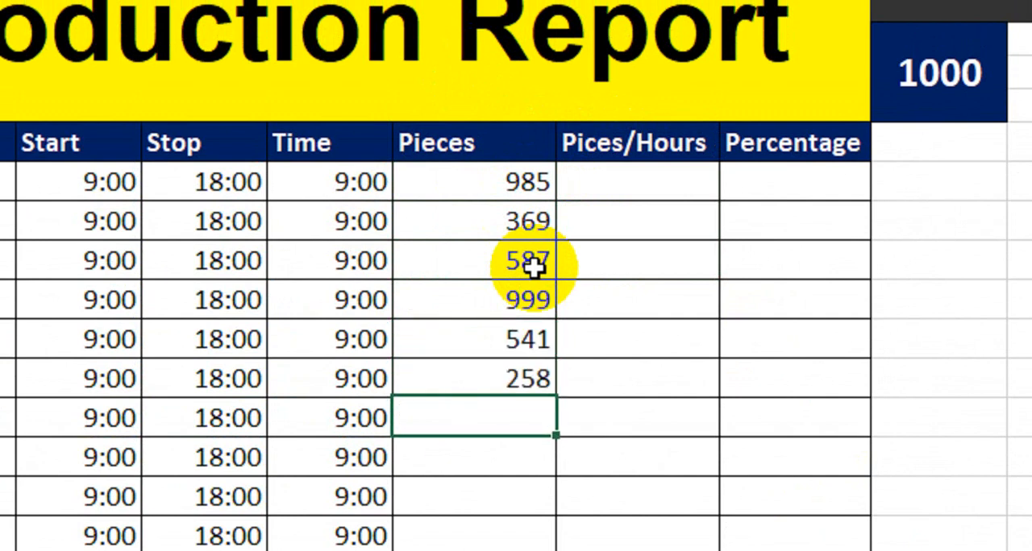
{"action": "type", "text": "357"}
{"action": "key", "text": "Return"}
{"action": "type", "text": "45"}
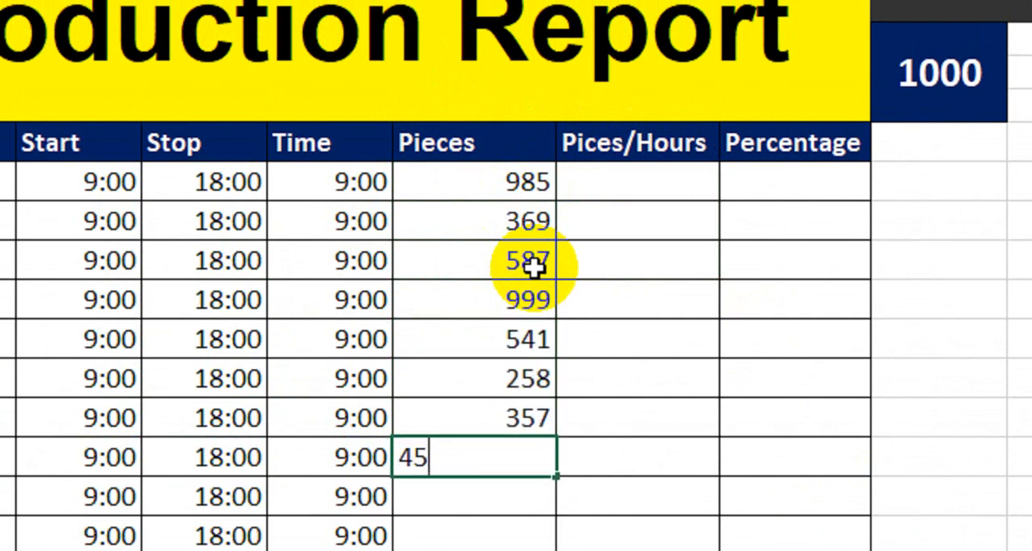
{"action": "type", "text": "6"}
{"action": "key", "text": "Return"}
{"action": "type", "text": "952"}
{"action": "key", "text": "Return"}
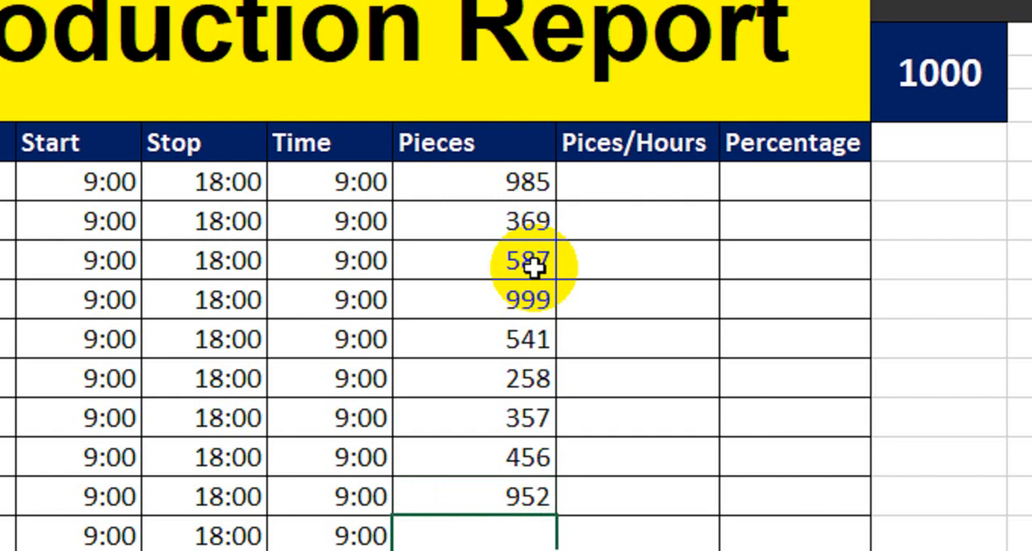
{"action": "key", "text": "Return"}
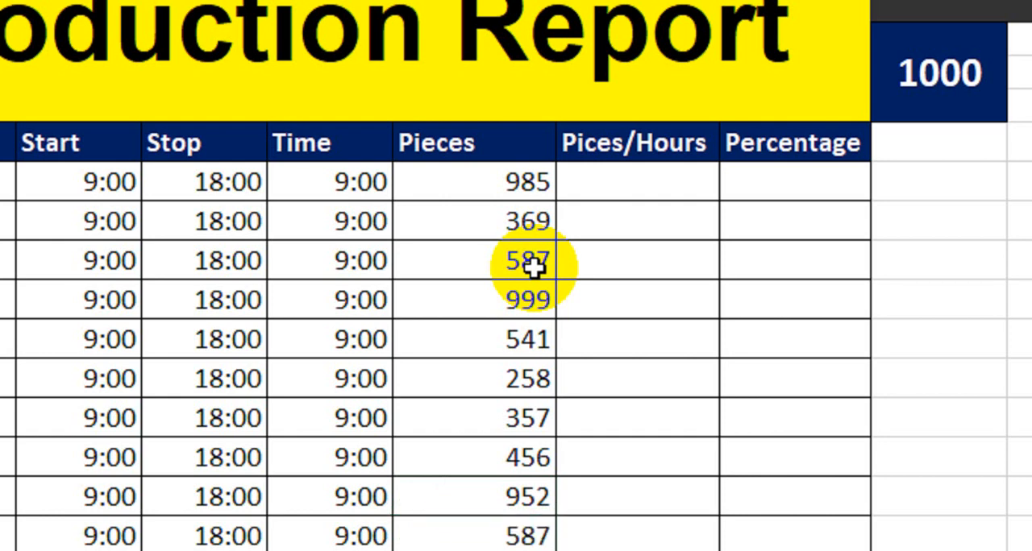
- Calculate the hourly output in H8 with the formula =G8/(F8*24) and fill it down the Pices/Hours column to H17
{"action": "left_click", "coordinate": [653, 189]}
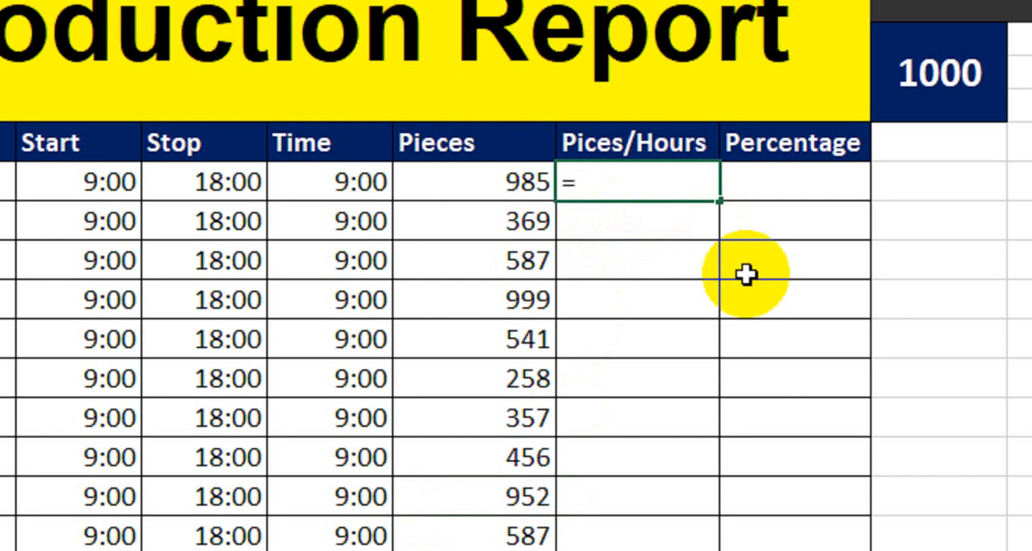
{"action": "left_click", "coordinate": [477, 188]}
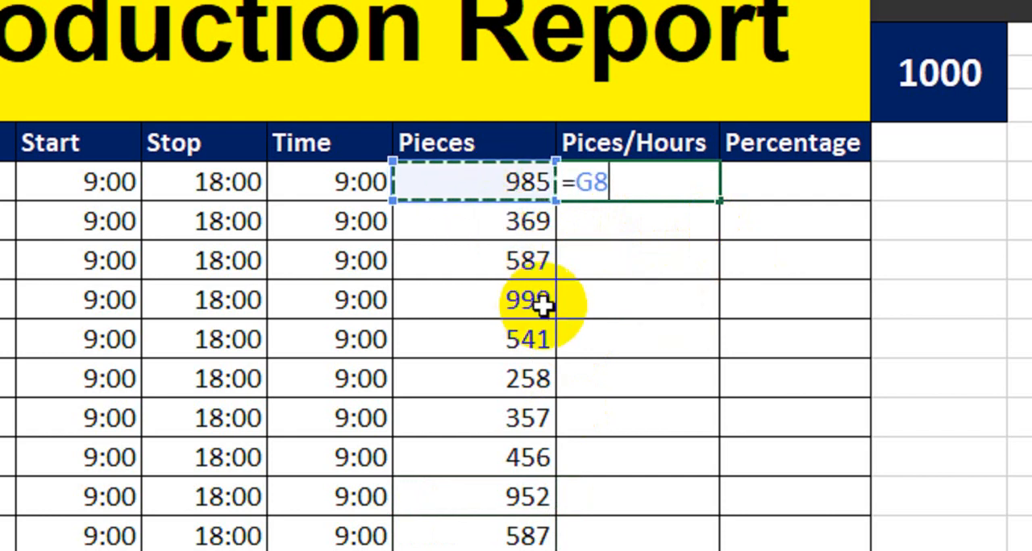
{"action": "type", "text": "/("}
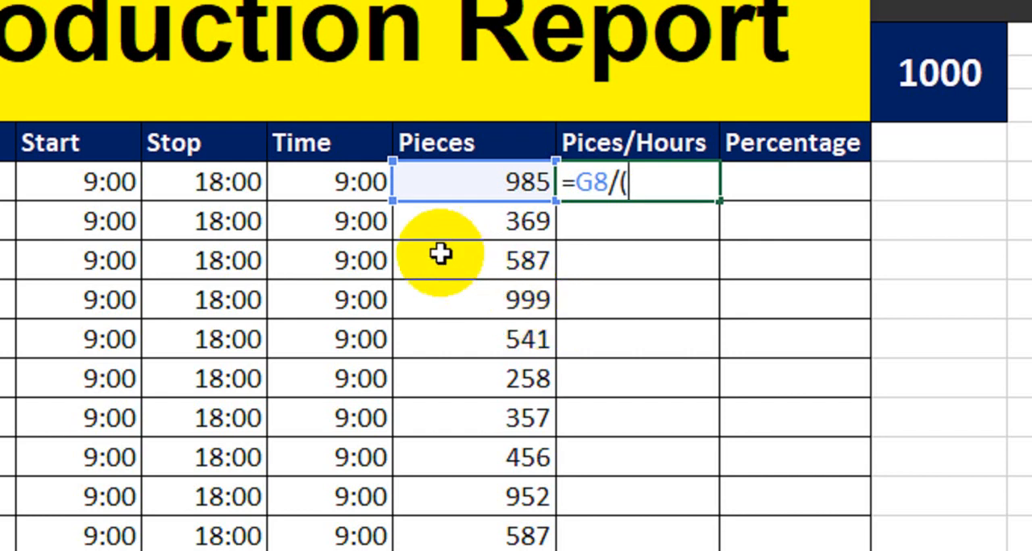
{"action": "left_click", "coordinate": [347, 193]}
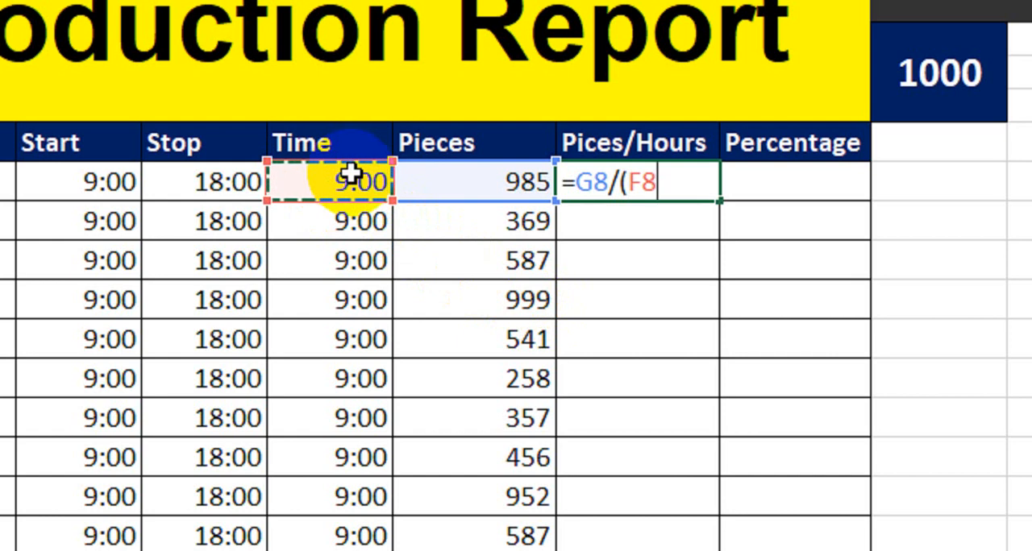
{"action": "type", "text": "*"}
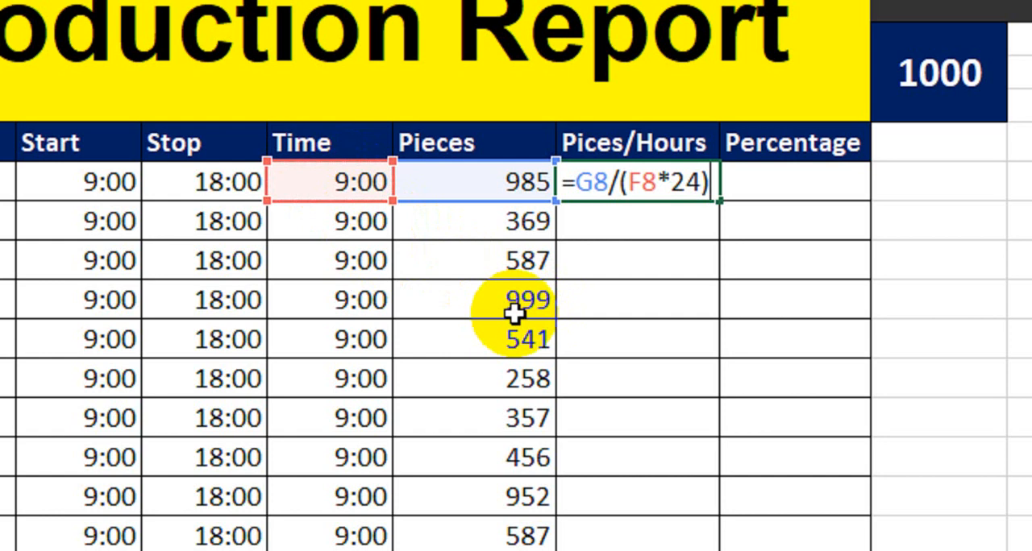
{"action": "type", "text": "24)"}
{"action": "key", "text": "Return"}
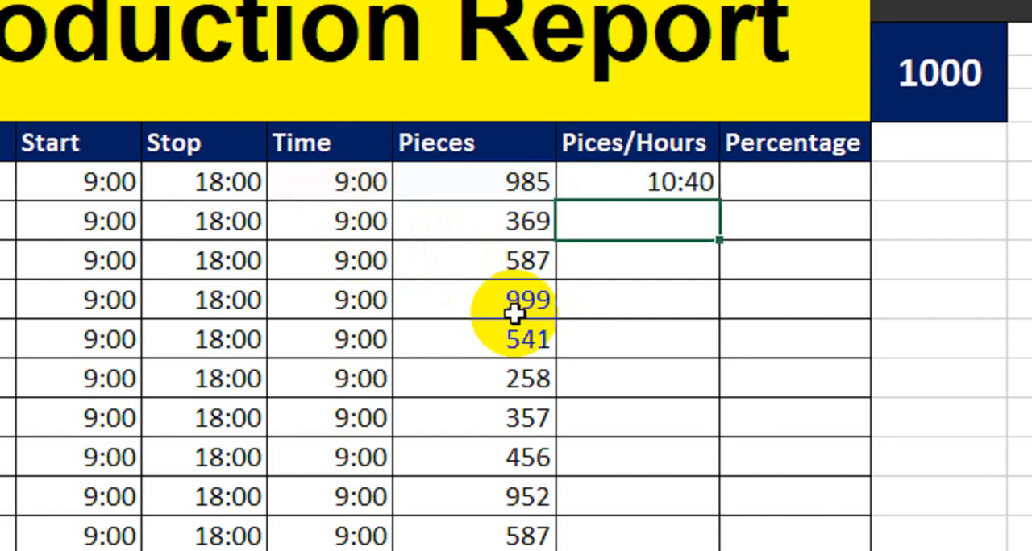
{"action": "left_click", "coordinate": [656, 180]}
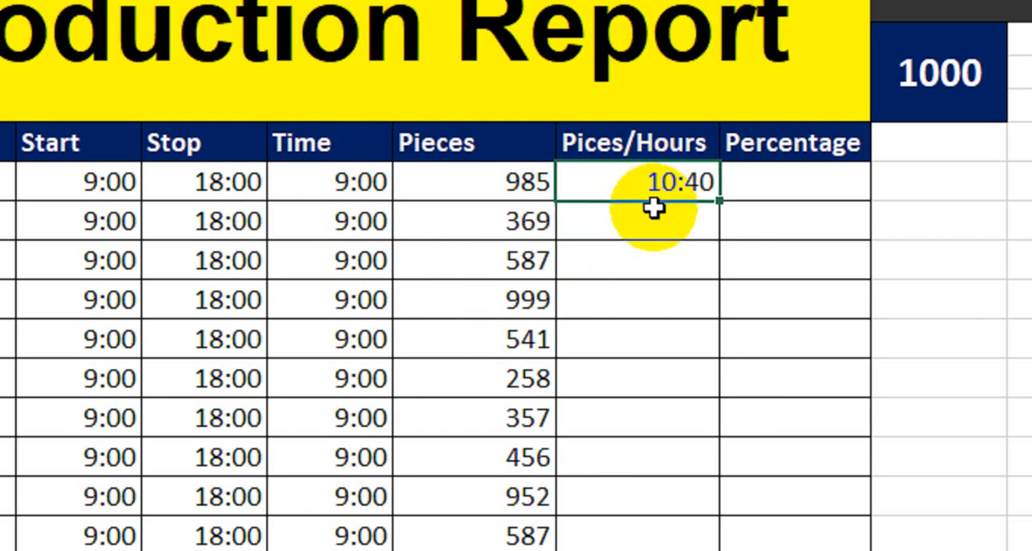
{"action": "left_click_drag", "start_coordinate": [718, 201], "coordinate": [711, 540]}
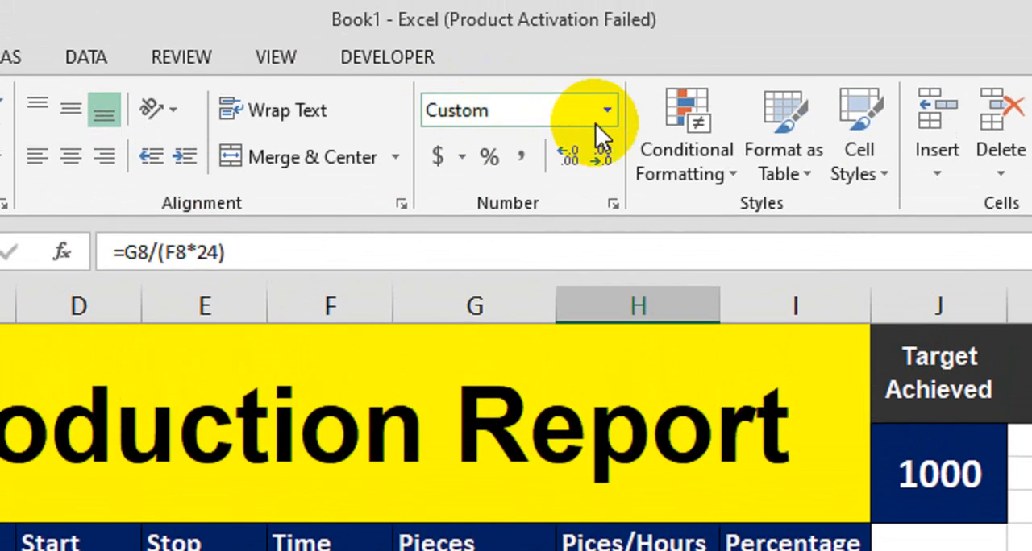
- Change the Pices/Hours values in H8 to H17 from time format to plain numbers with one decimal place
{"action": "left_click", "coordinate": [606, 117]}
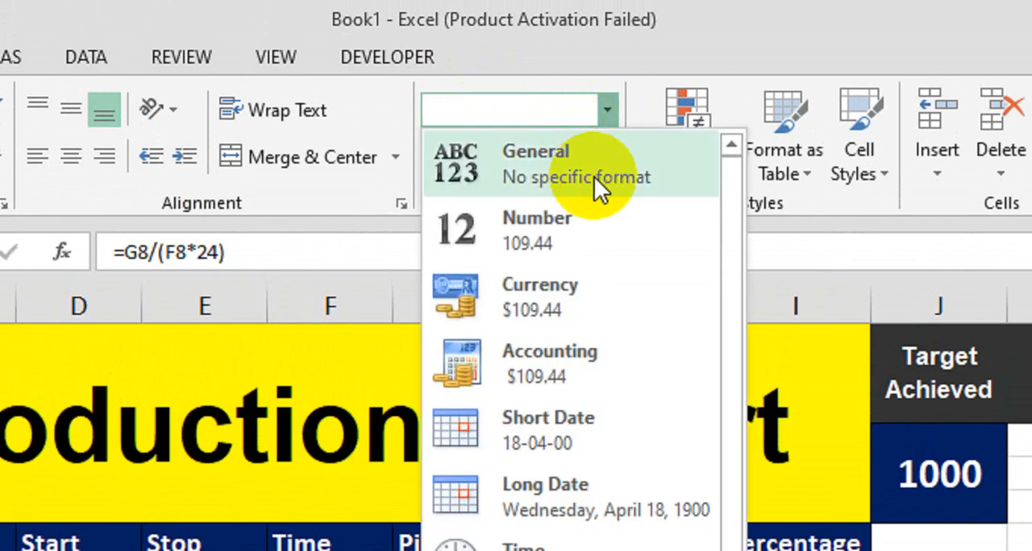
{"action": "left_click", "coordinate": [594, 176]}
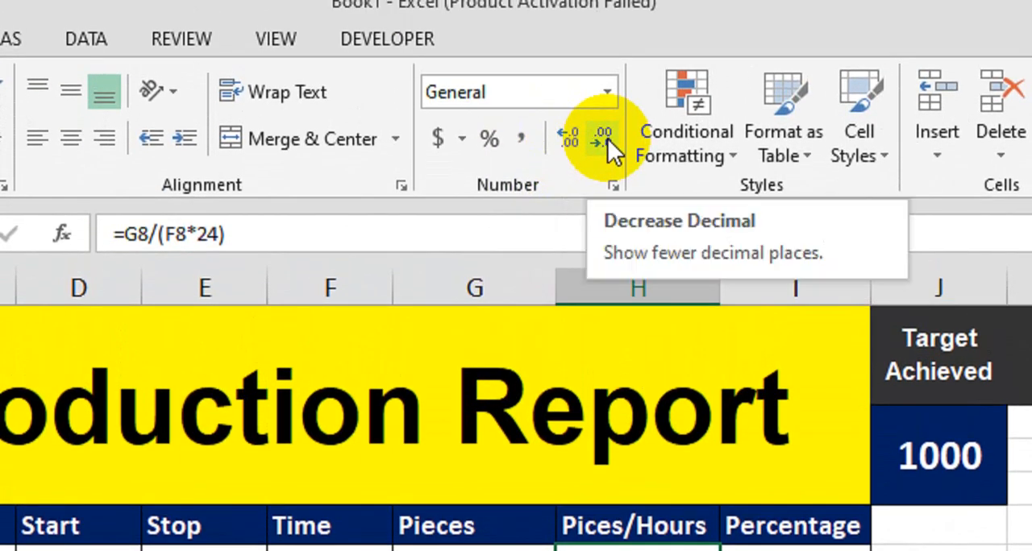
{"action": "left_click", "coordinate": [607, 138]}
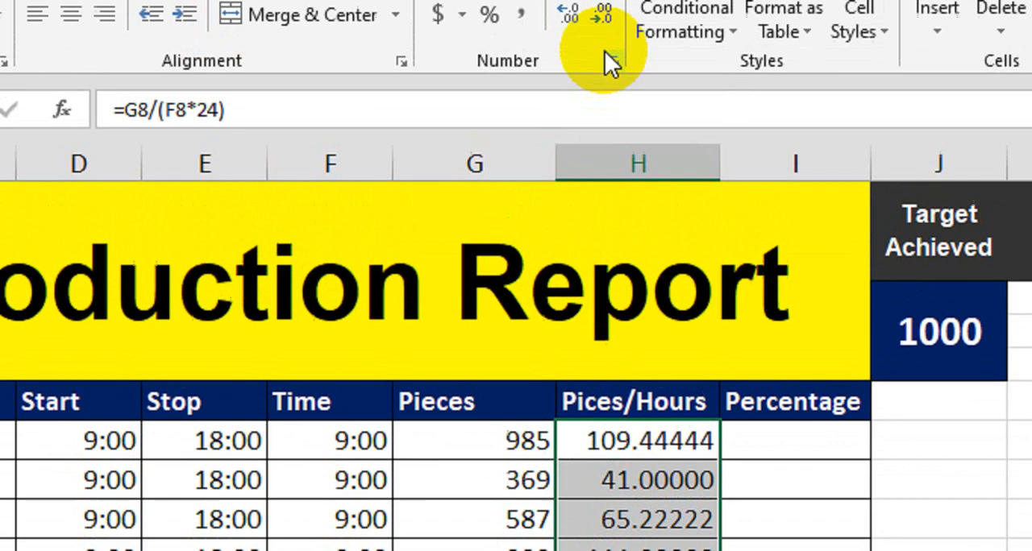
{"action": "left_click", "coordinate": [602, 13]}
{"action": "left_click", "coordinate": [602, 14]}
{"action": "left_click", "coordinate": [603, 14]}
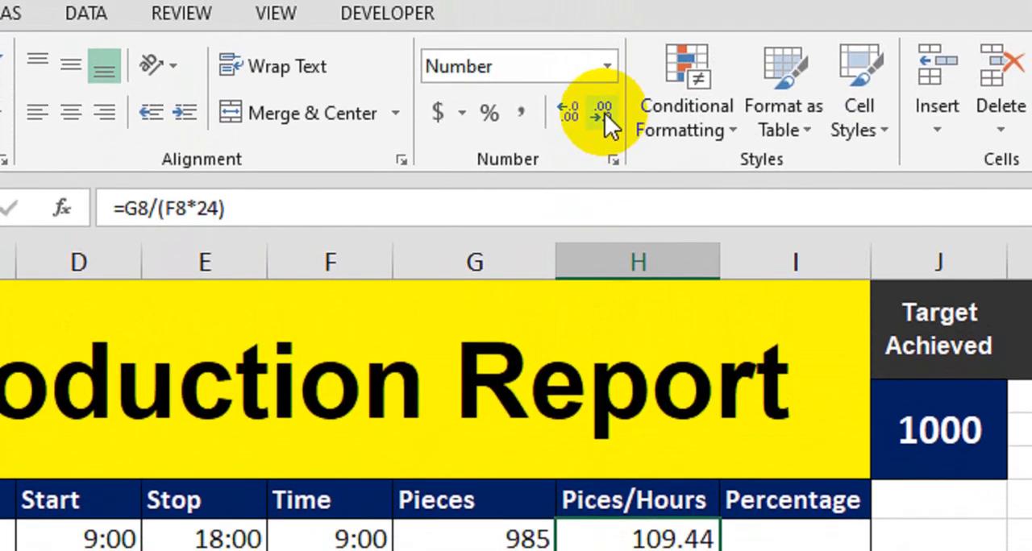
{"action": "left_click", "coordinate": [604, 113]}
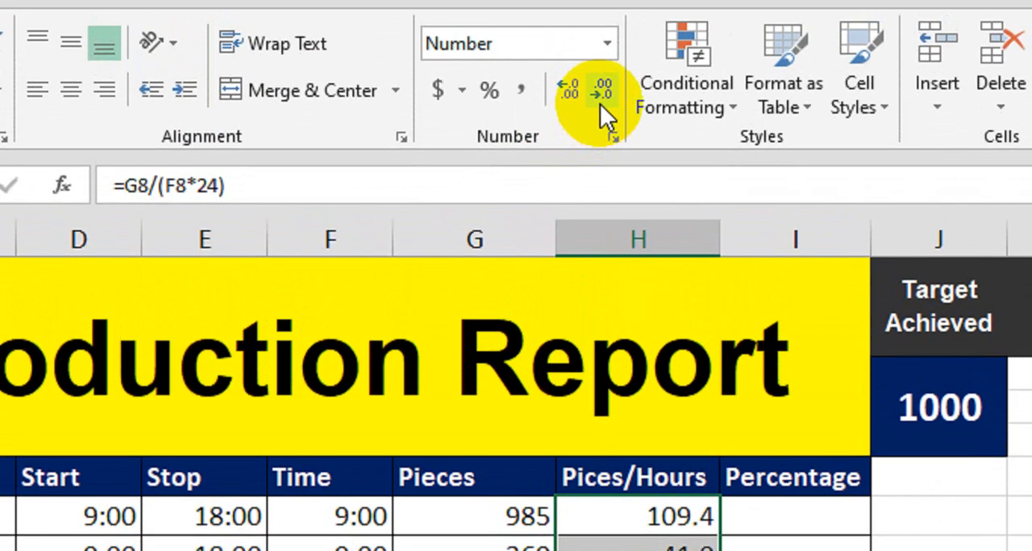
{"action": "left_click", "coordinate": [601, 107]}
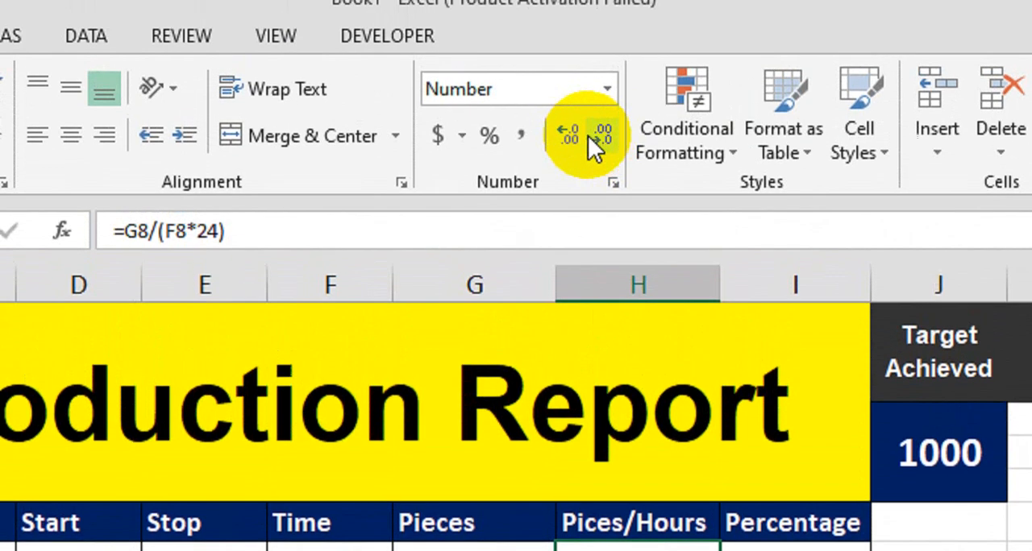
{"action": "left_click", "coordinate": [569, 120]}
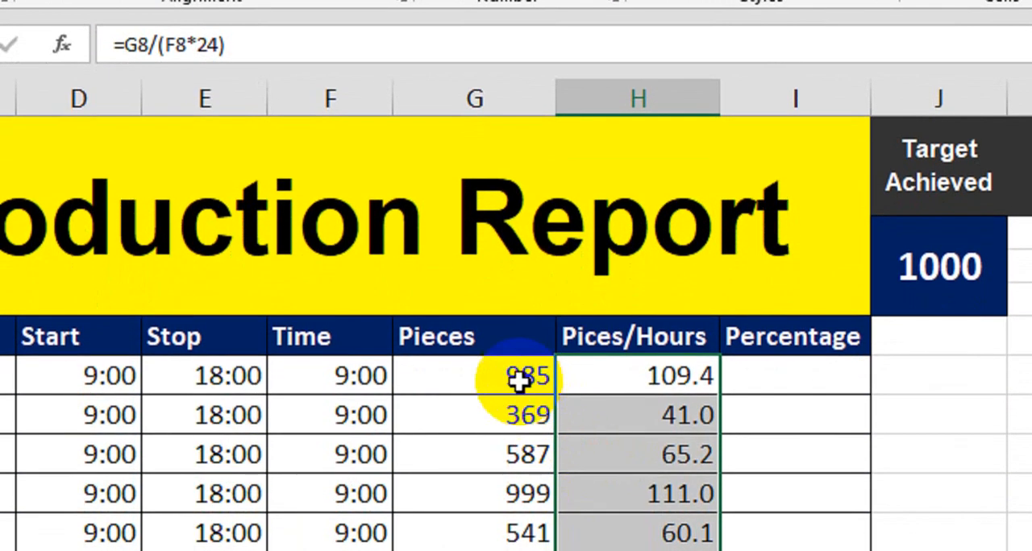
- Calculate the first percentage in I8 with the formula =H8/$J$4, using an absolute reference to the target cell
{"action": "left_click", "coordinate": [521, 385]}
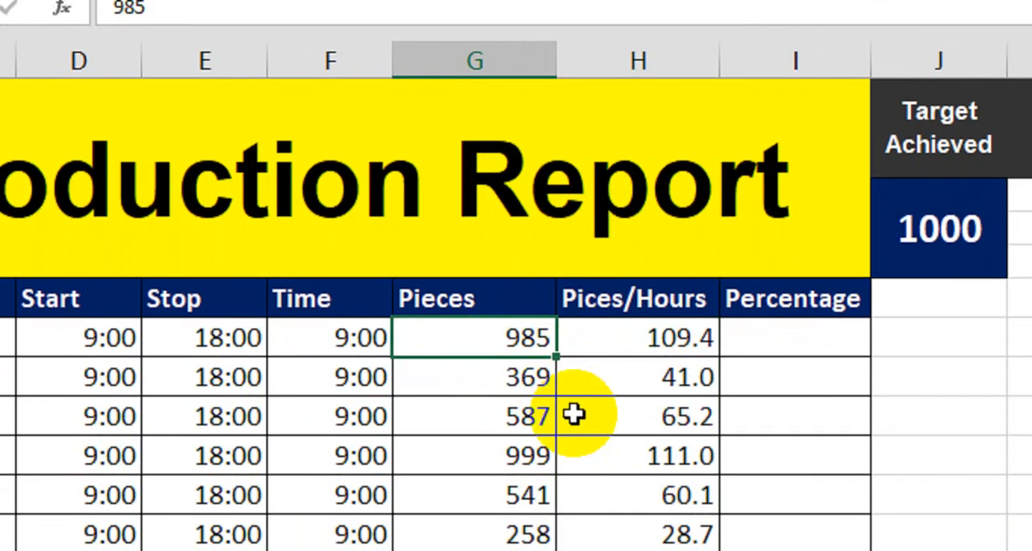
{"action": "left_click", "coordinate": [758, 346]}
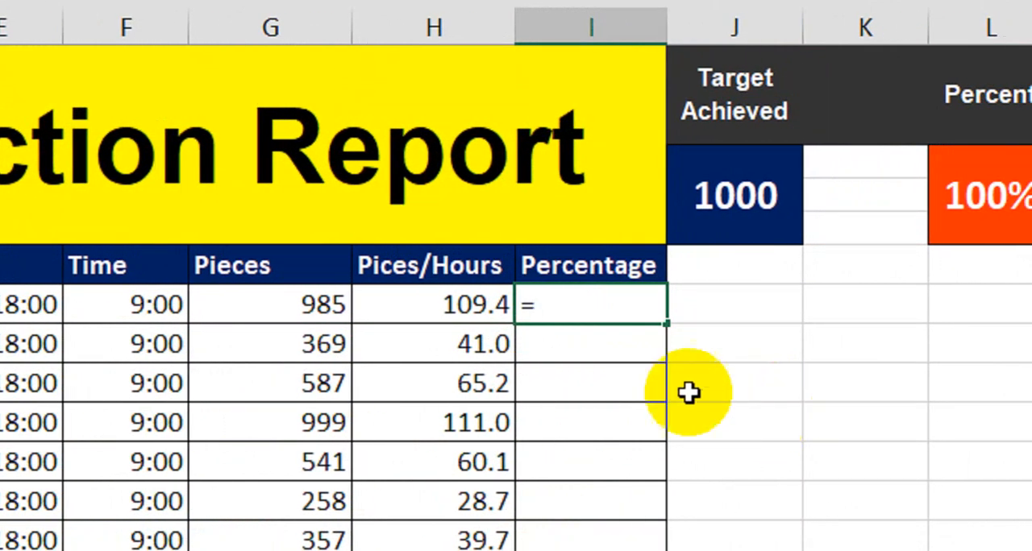
{"action": "left_click", "coordinate": [469, 308]}
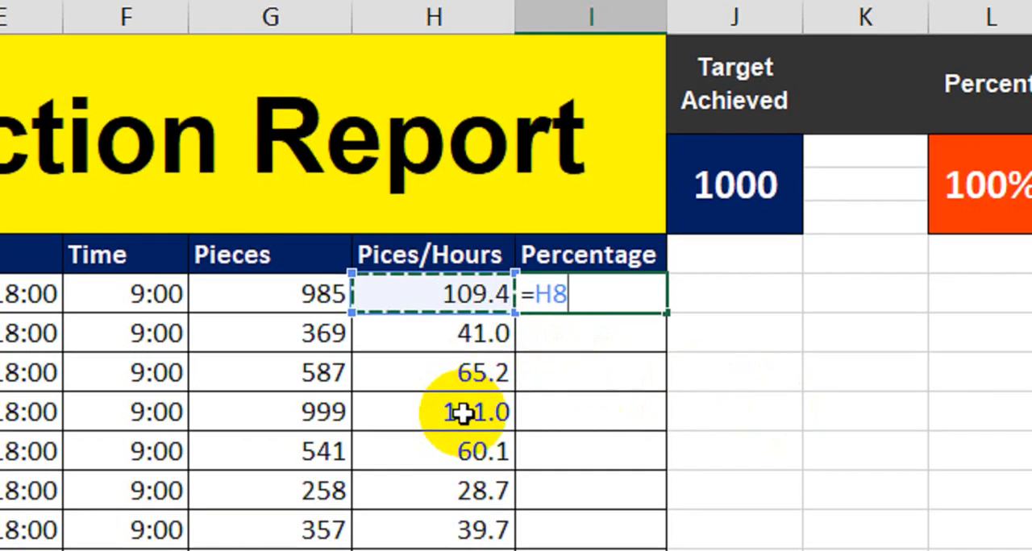
{"action": "type", "text": "/"}
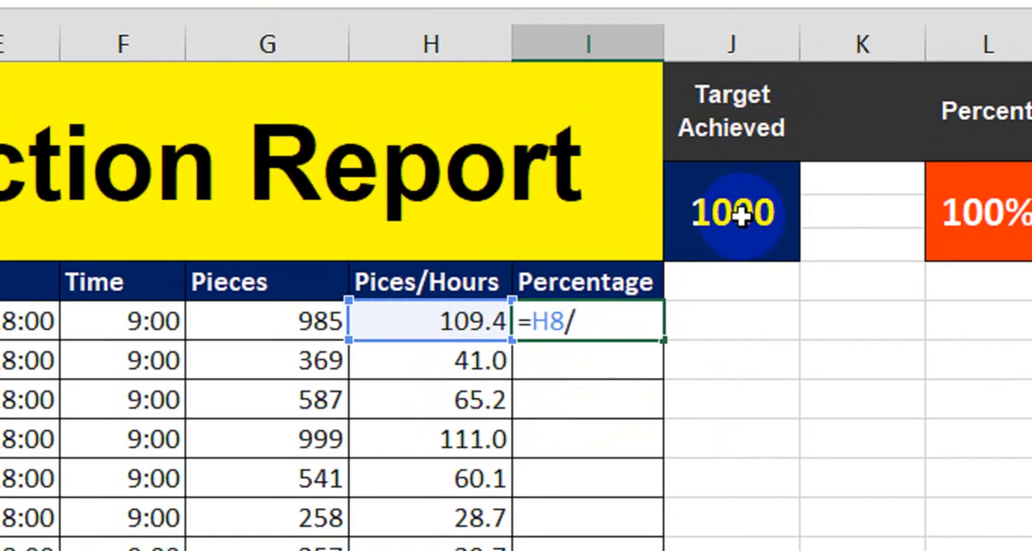
{"action": "left_click", "coordinate": [740, 212]}
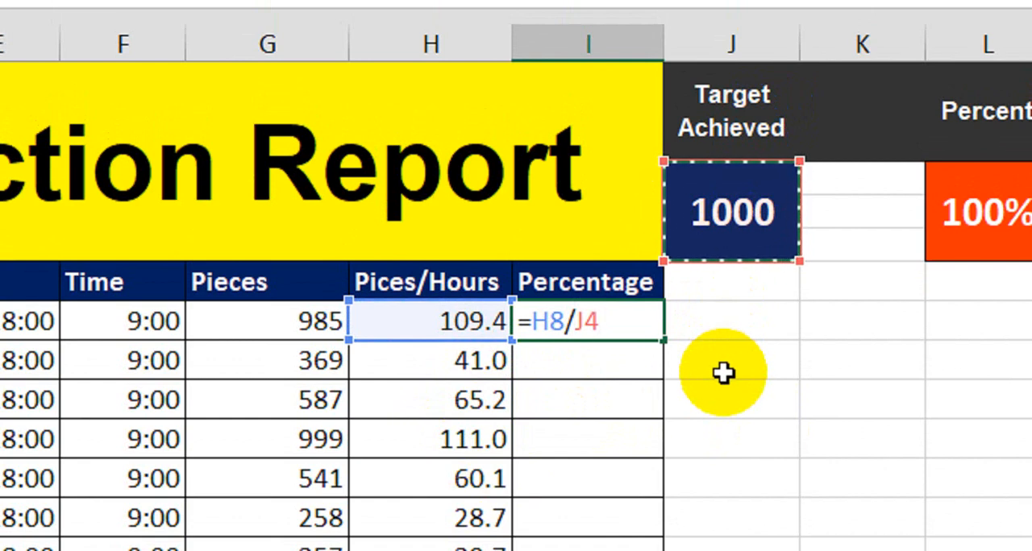
{"action": "key", "text": "F4"}
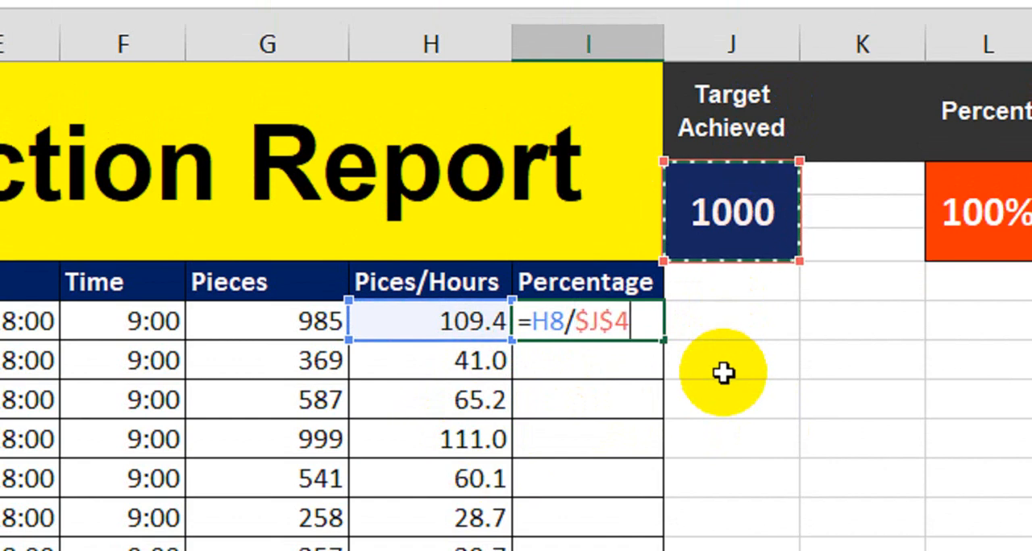
{"action": "key", "text": "Return"}
- Fill the I8 formula down the Percentage column to I17 and format the results as percentages
{"action": "left_click", "coordinate": [629, 323]}
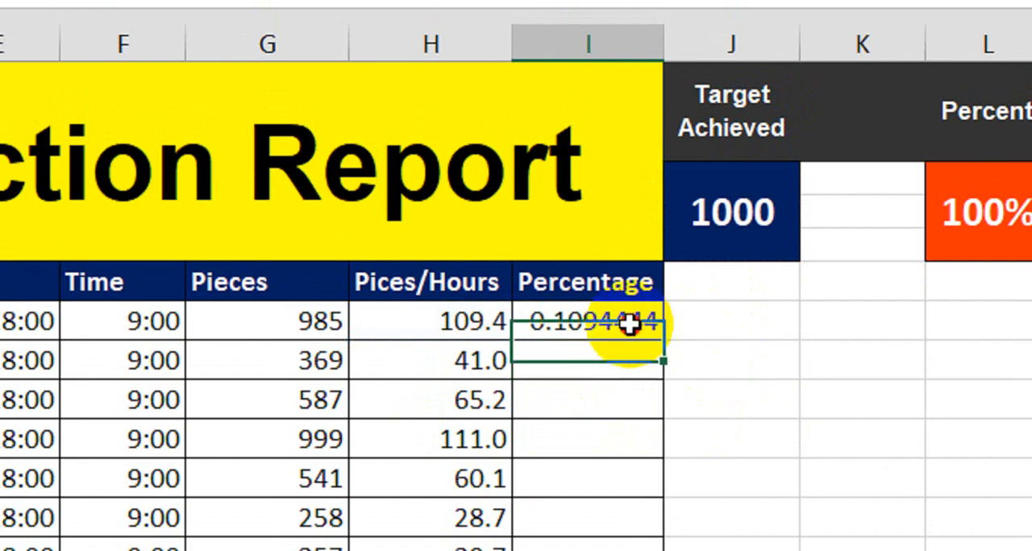
{"action": "left_click_drag", "start_coordinate": [663, 338], "coordinate": [662, 488]}
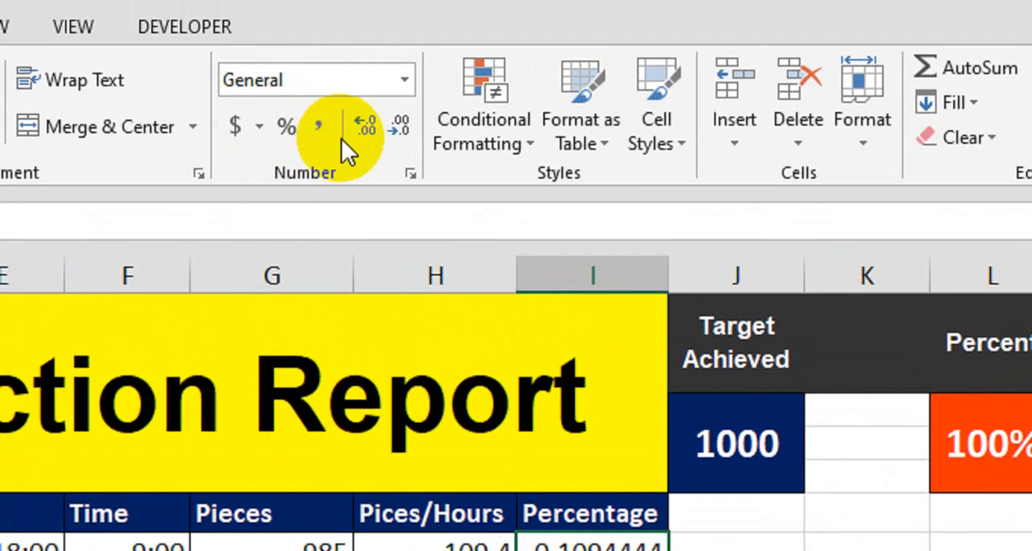
{"action": "left_click", "coordinate": [292, 129]}
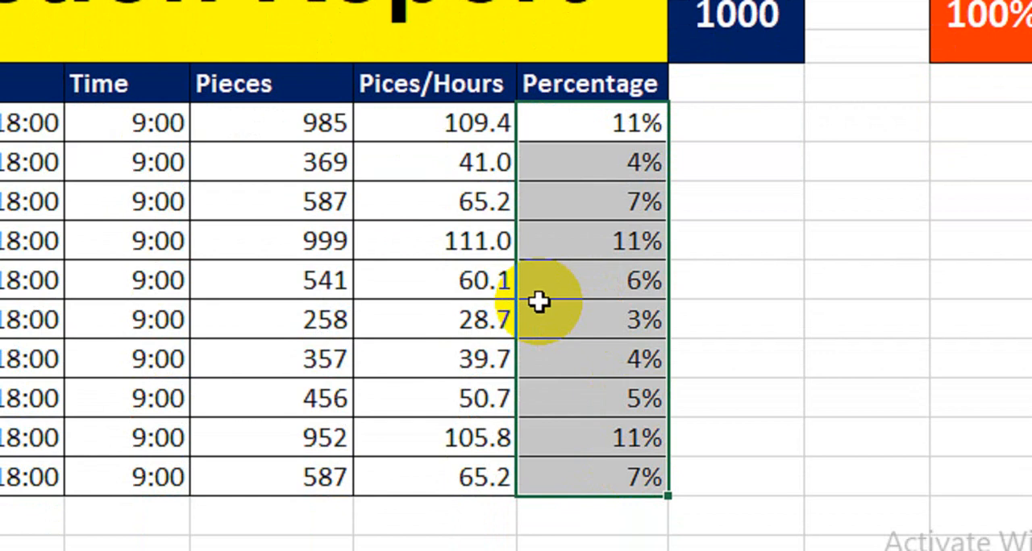
- Set the first Pieces value in G8 to 1000 and check the Pices/Hours and Percentage results in that row
{"action": "left_click", "coordinate": [293, 131]}
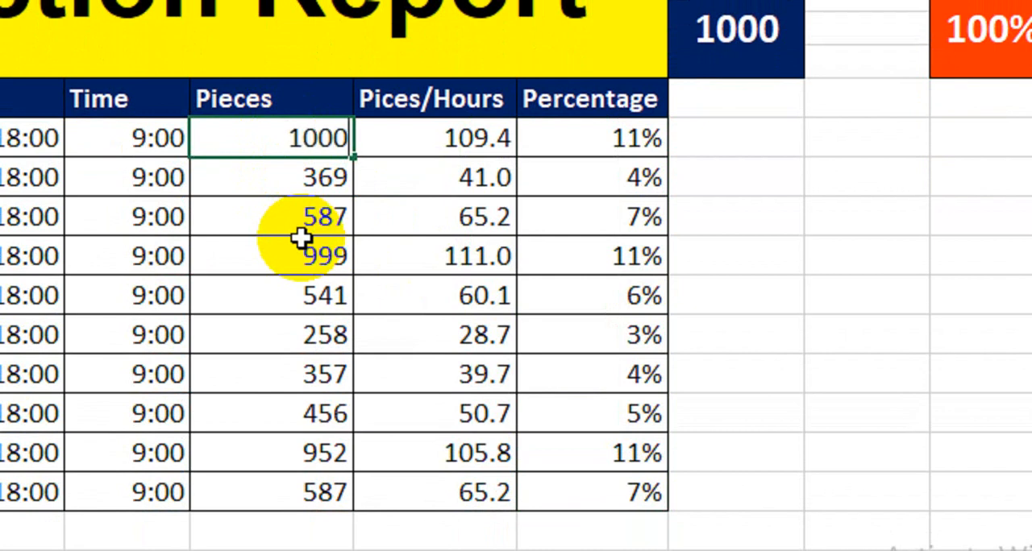
{"action": "key", "text": "Return"}
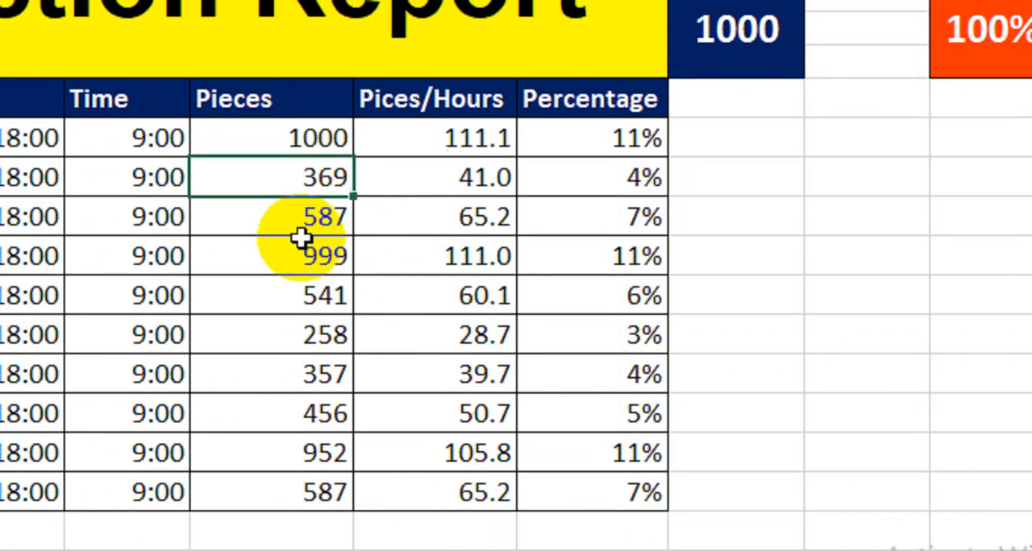
{"action": "left_click", "coordinate": [448, 150]}
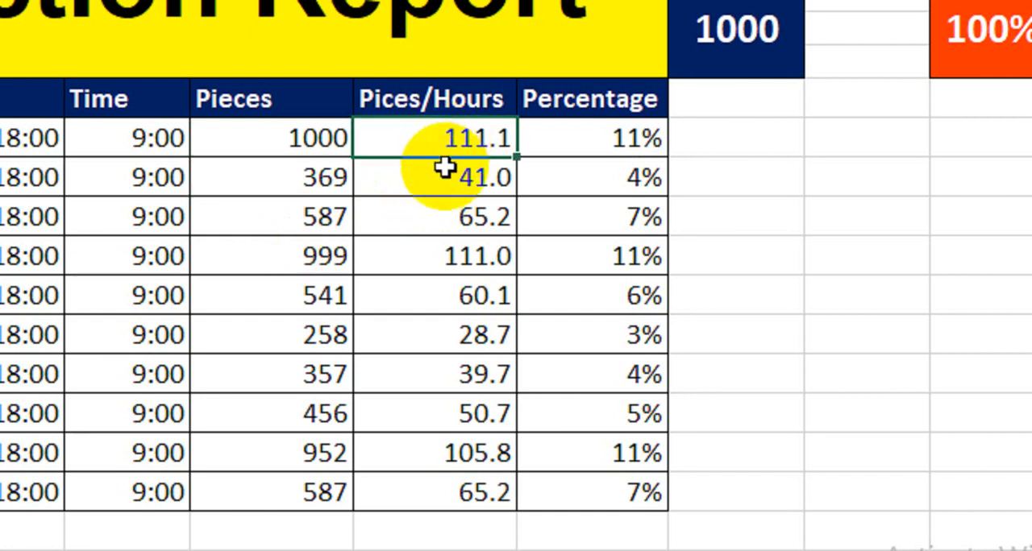
{"action": "left_click", "coordinate": [587, 151]}
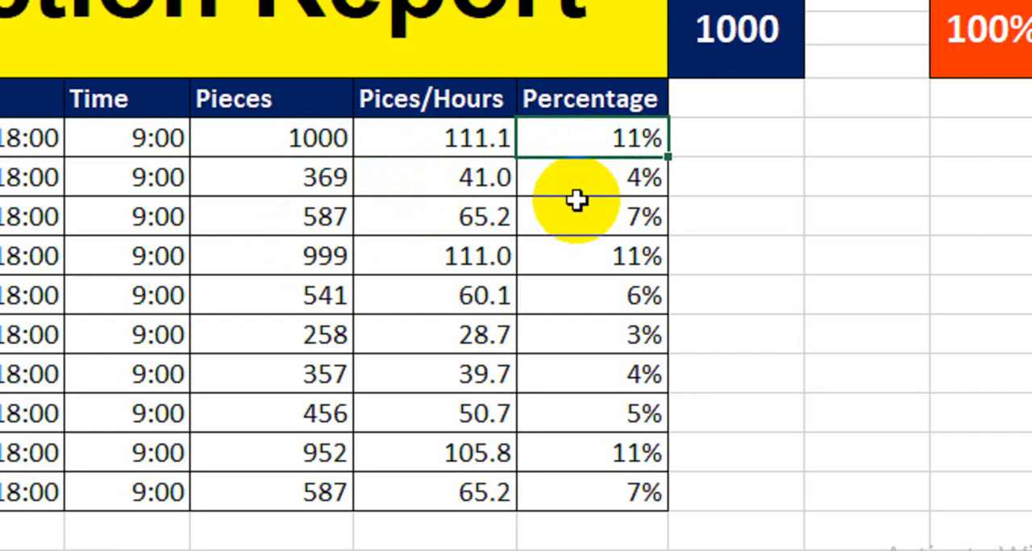
- Set the second Pieces value in G9 to 500 and select the Percentage values from I8 to I17
{"action": "left_click", "coordinate": [293, 183]}
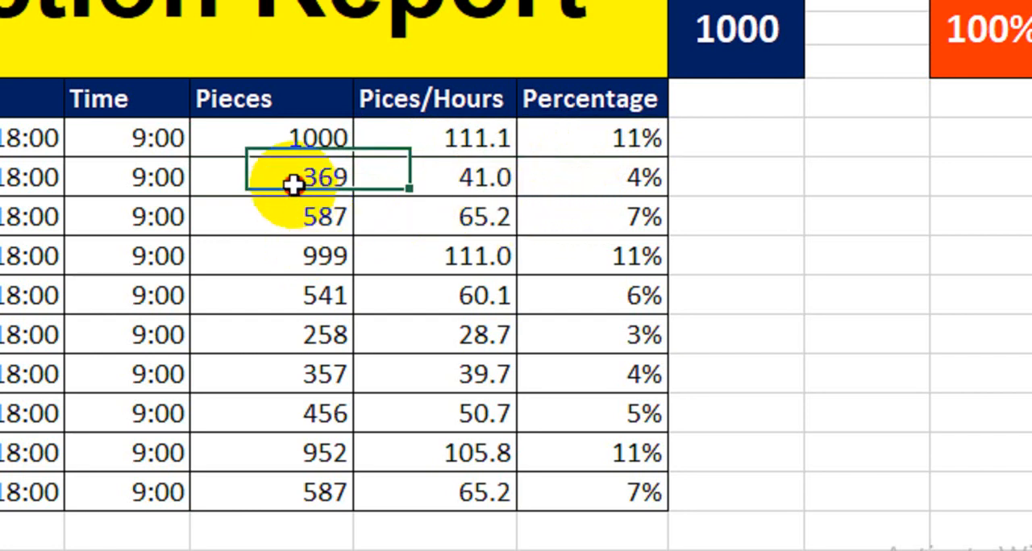
{"action": "type", "text": "500"}
{"action": "key", "text": "Return"}
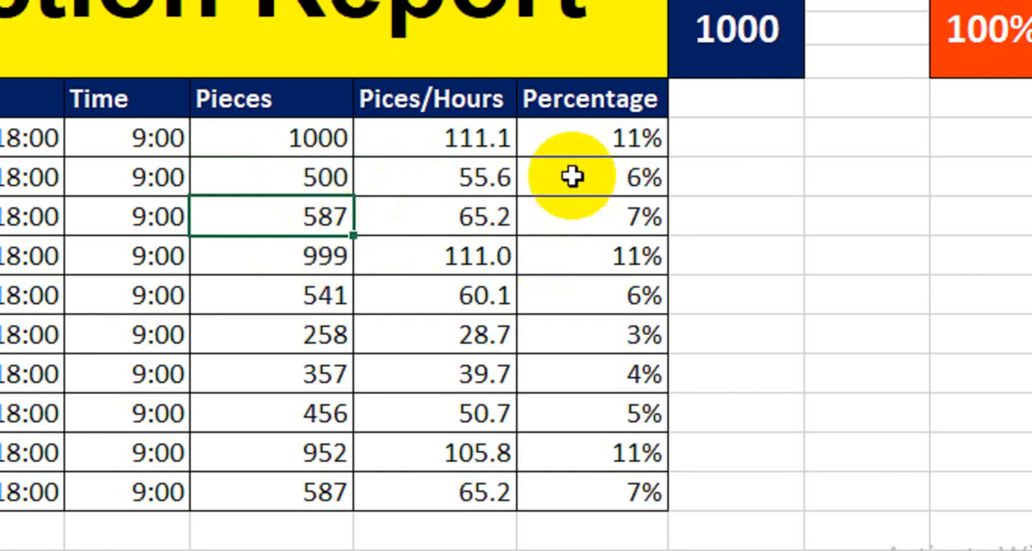
{"action": "left_click_drag", "start_coordinate": [564, 153], "coordinate": [577, 476]}
{"action": "left_click_drag", "start_coordinate": [576, 419], "coordinate": [573, 441]}
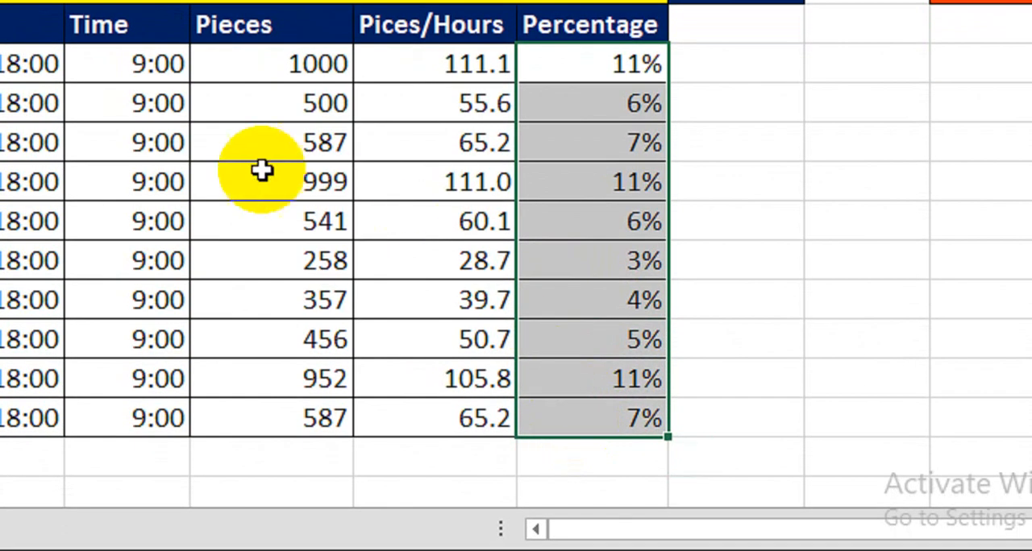